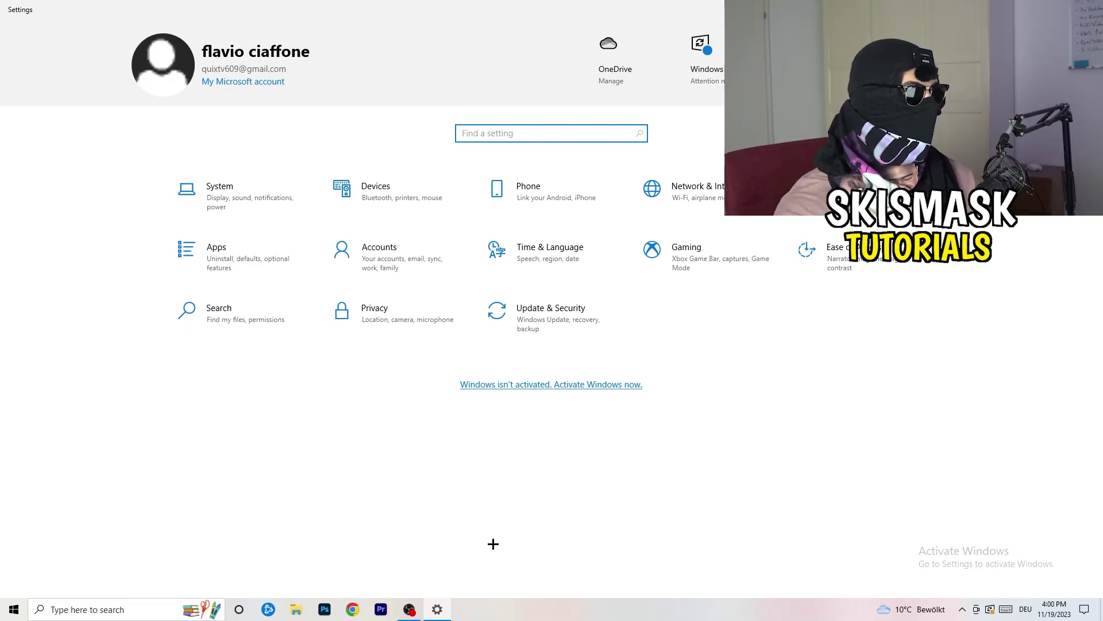
# Step: Review the Xbox Game Bar, Captures and Game Mode pages in the Gaming settings, including the maximum recording length options
pyautogui.click(708, 260)
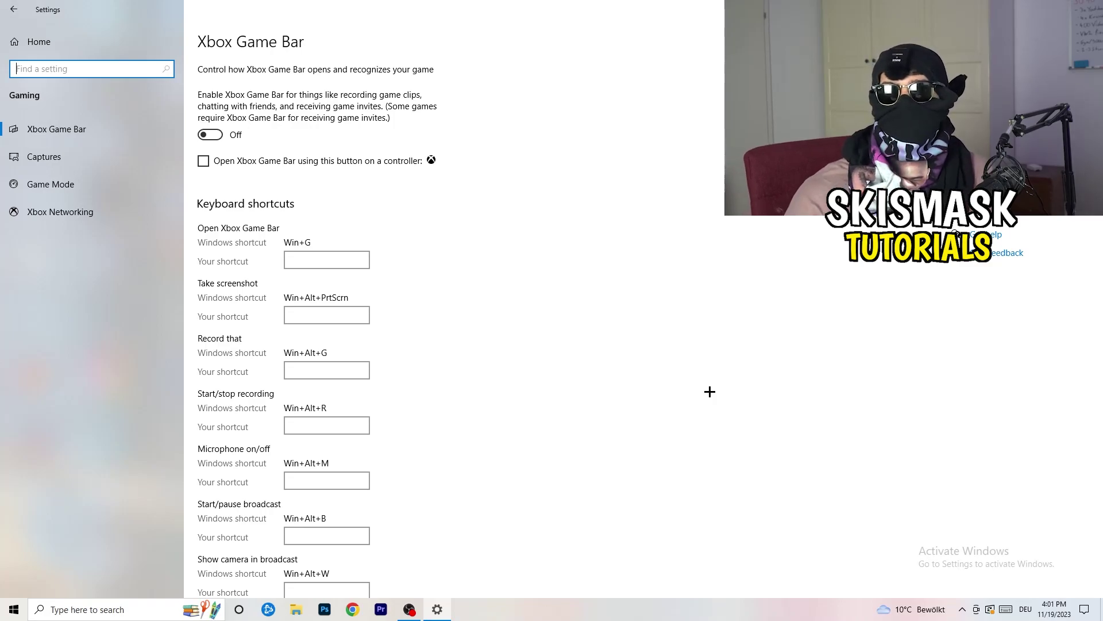
pyautogui.click(92, 159)
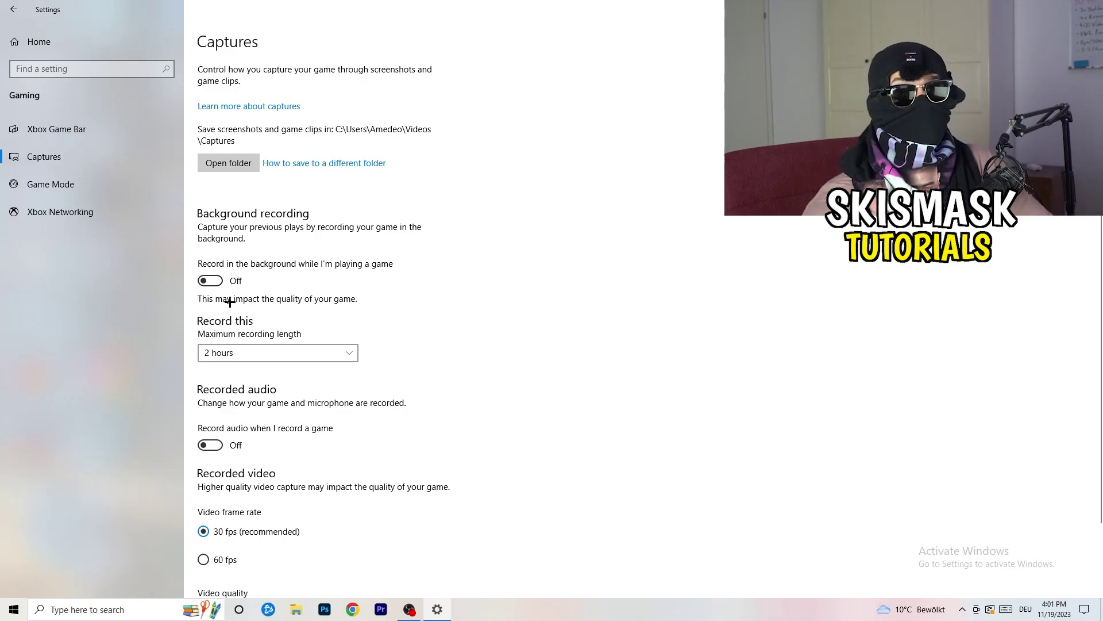
pyautogui.click(266, 354)
pyautogui.click(471, 311)
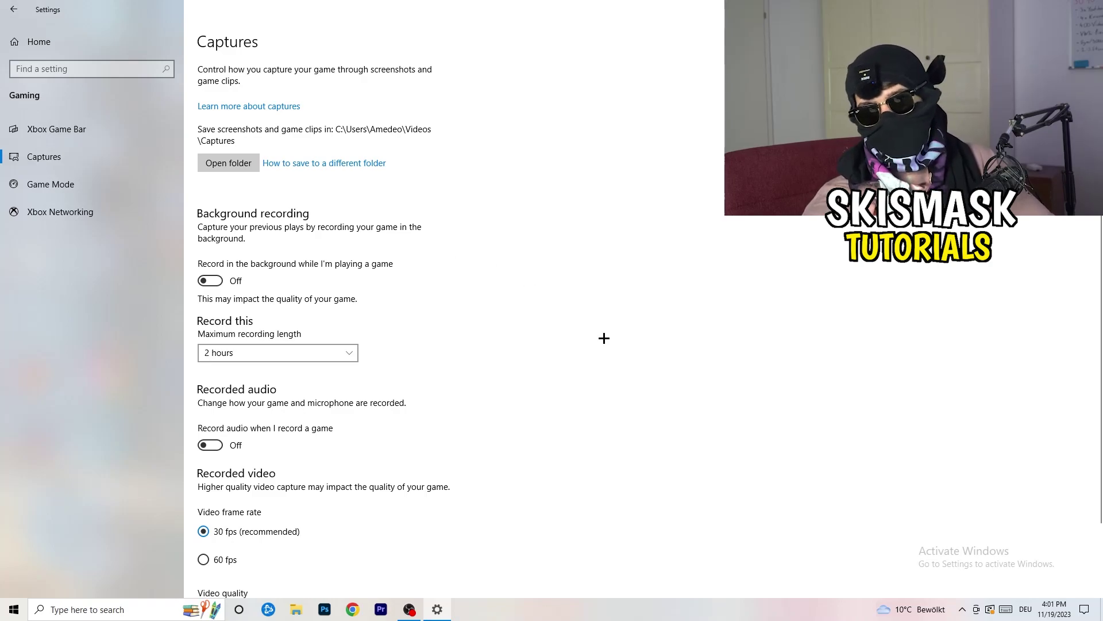
pyautogui.click(326, 352)
pyautogui.click(707, 287)
pyautogui.scroll(-2, 414, 460)
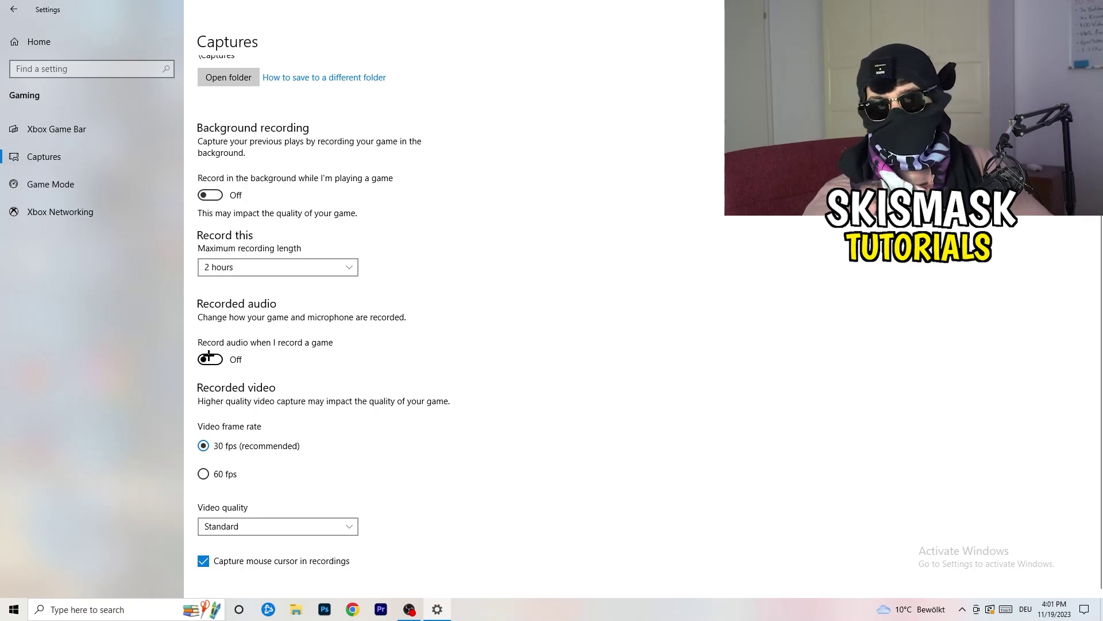
pyautogui.click(81, 181)
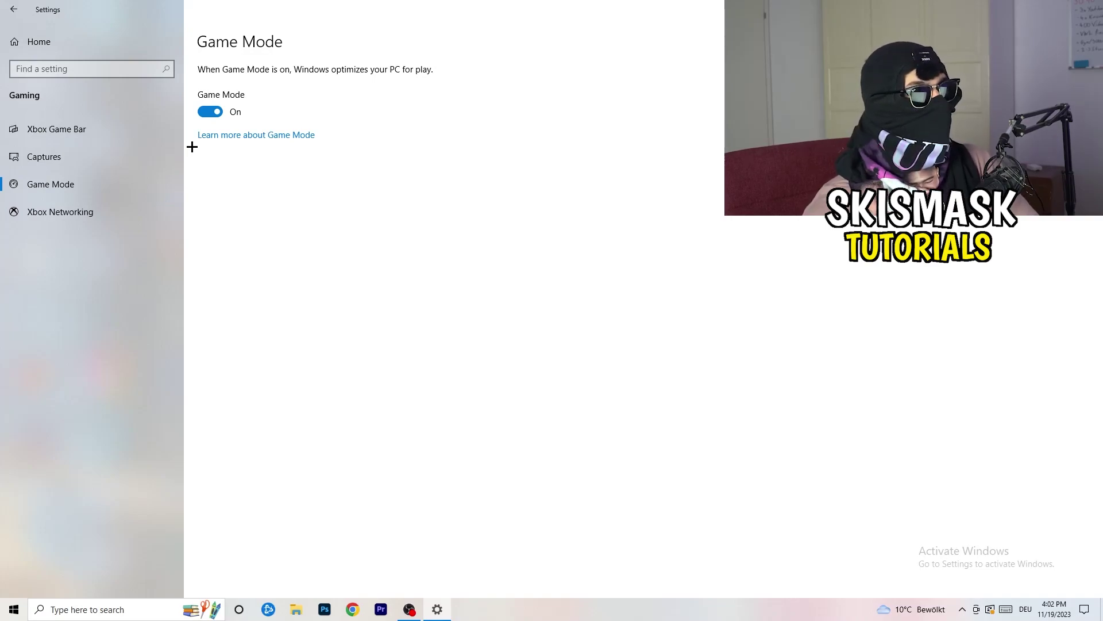
pyautogui.click(1089, 10)
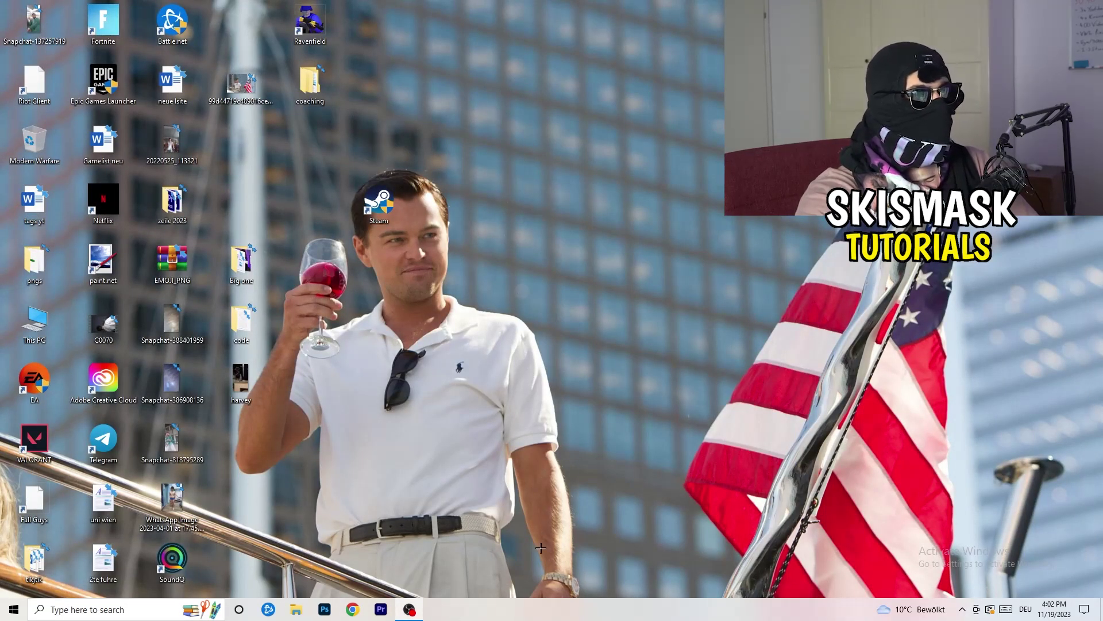
# Step: Open Task Manager and sort the running processes by GPU usage, highest first
pyautogui.moveTo(536, 605); pyautogui.dragTo(386, 537)
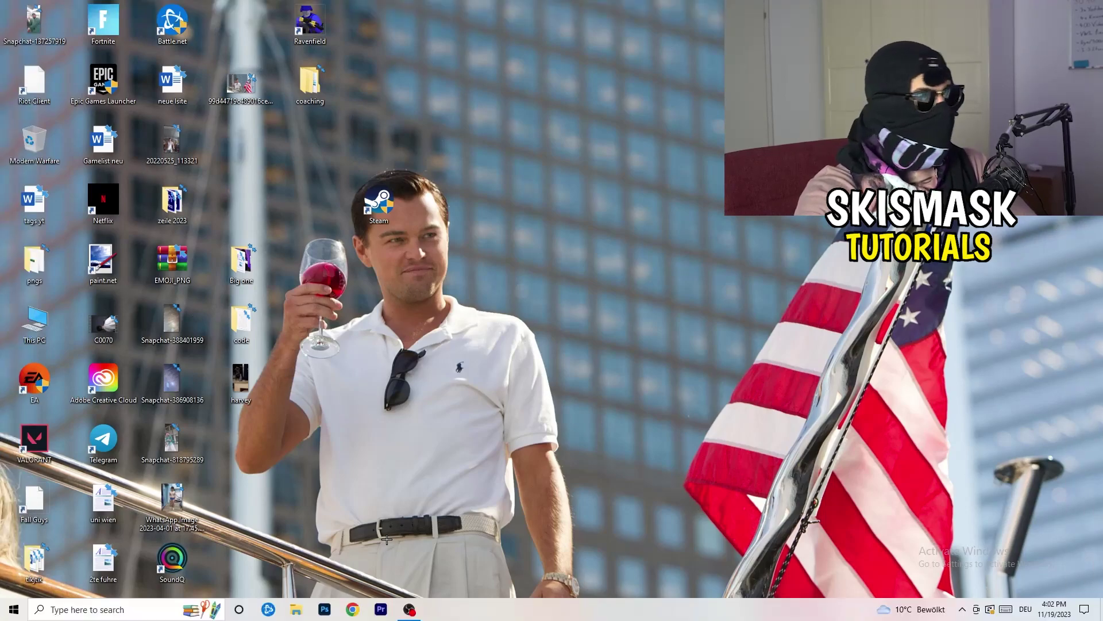
pyautogui.rightClick(535, 608)
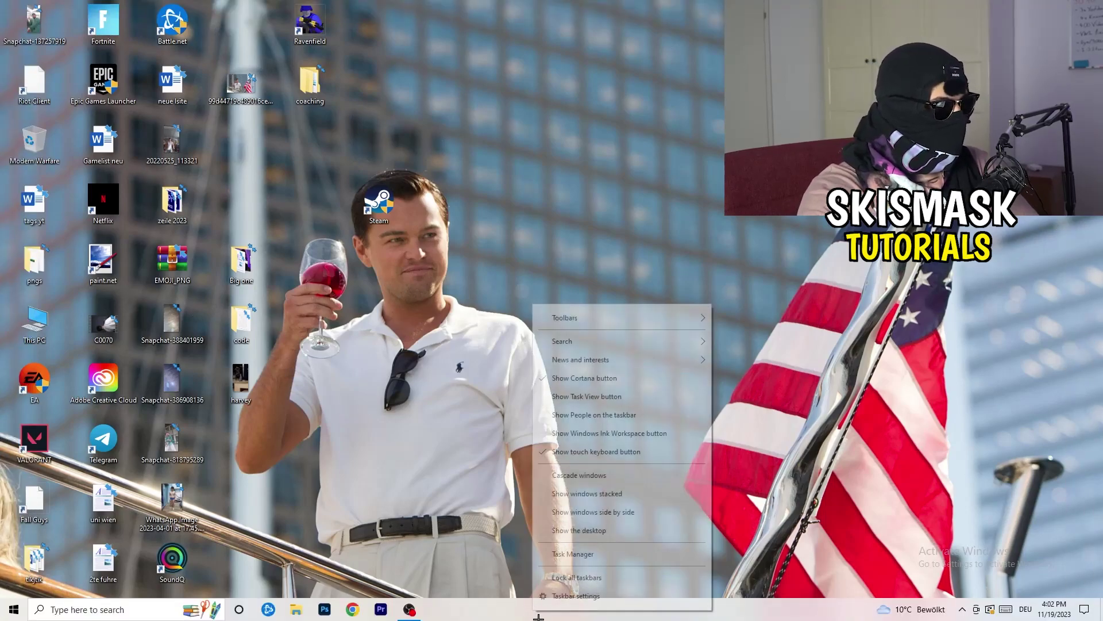
pyautogui.click(594, 558)
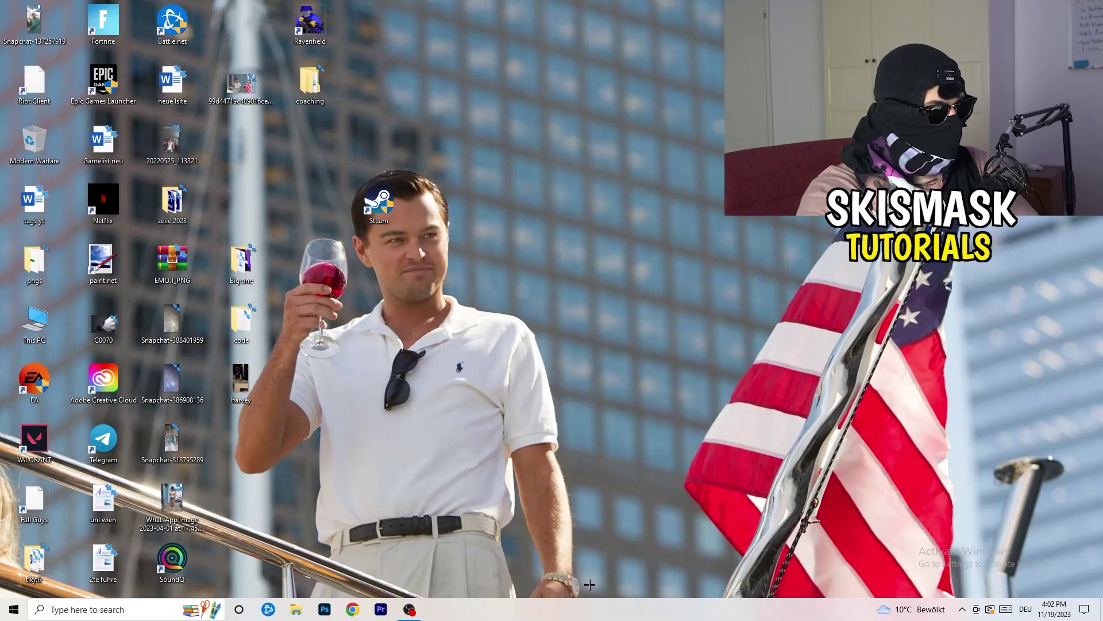
pyautogui.click(637, 28)
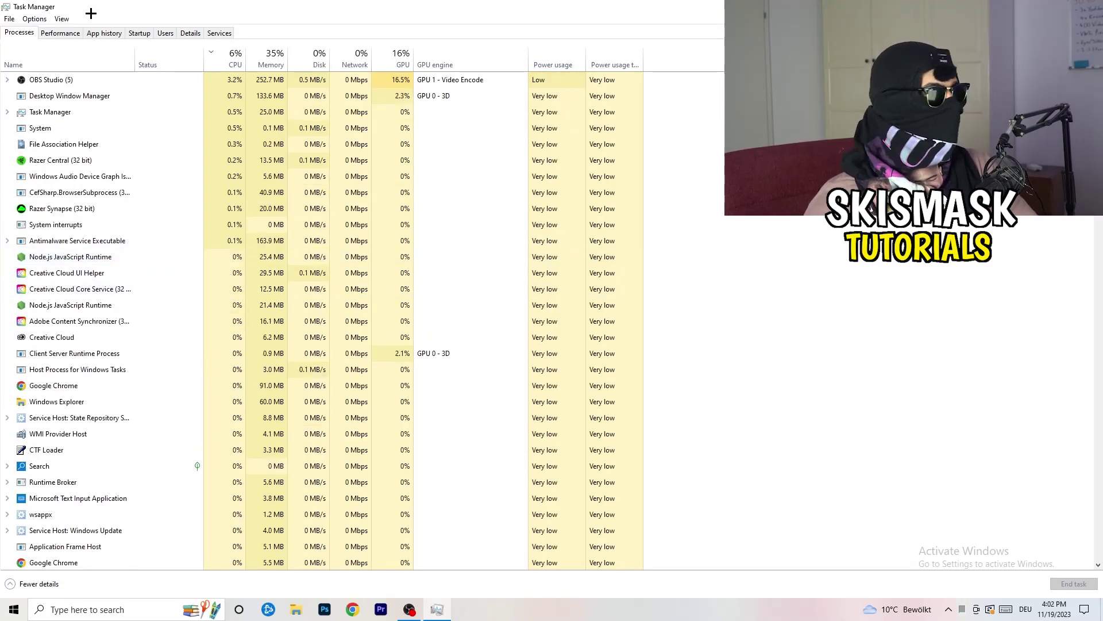
pyautogui.click(401, 58)
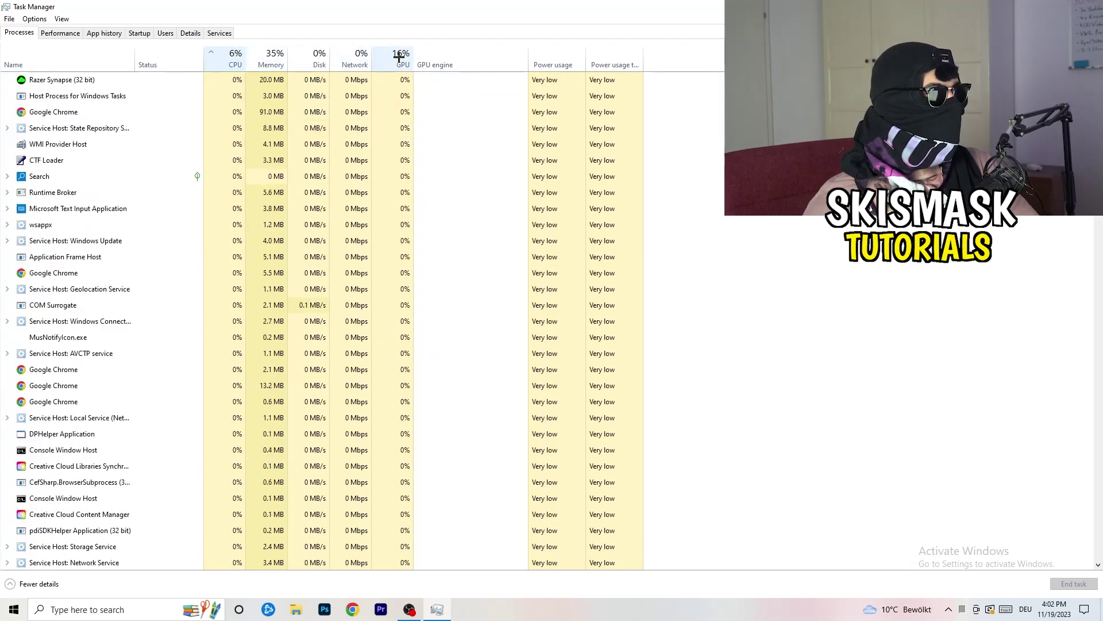
pyautogui.click(400, 58)
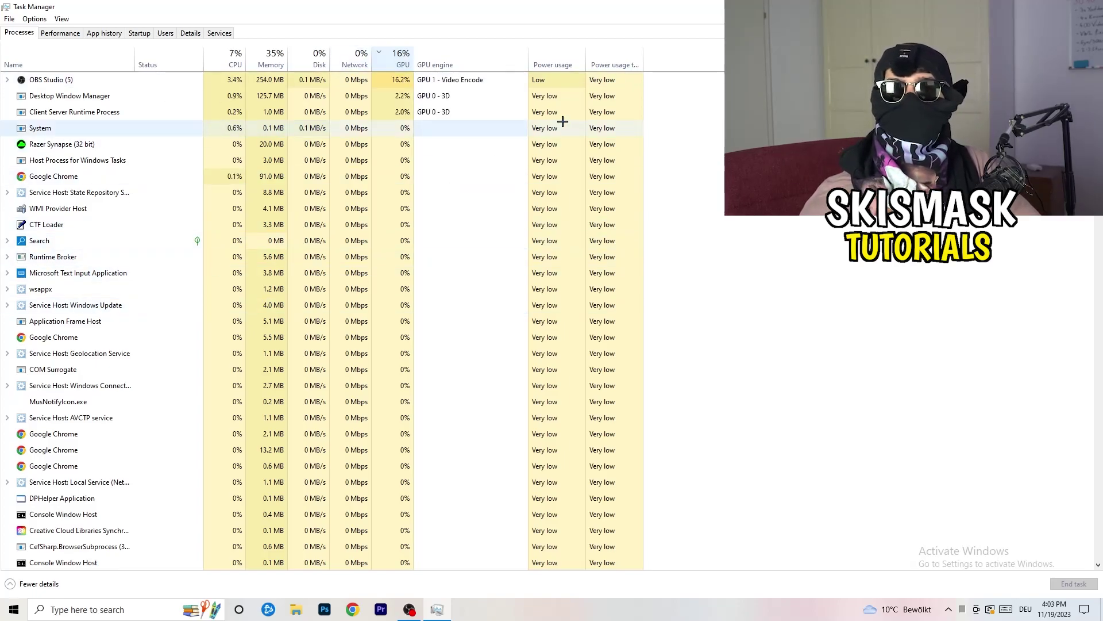
# Step: Check the actions available for the OBS Studio process and sort the processes by CPU usage, highest first
pyautogui.rightClick(401, 85)
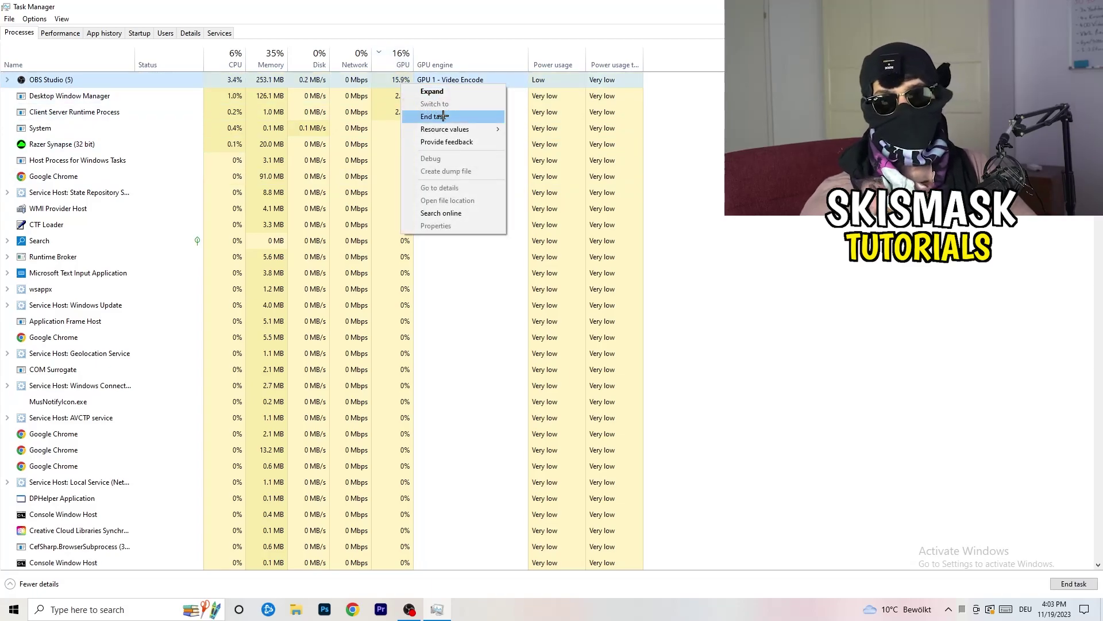
pyautogui.click(719, 140)
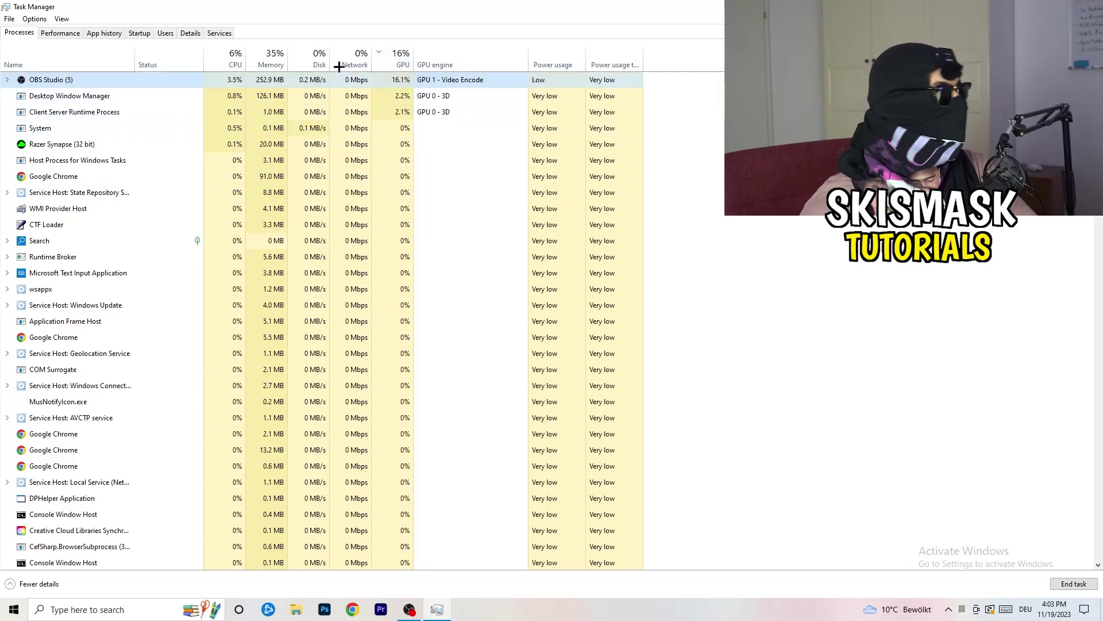
pyautogui.click(232, 58)
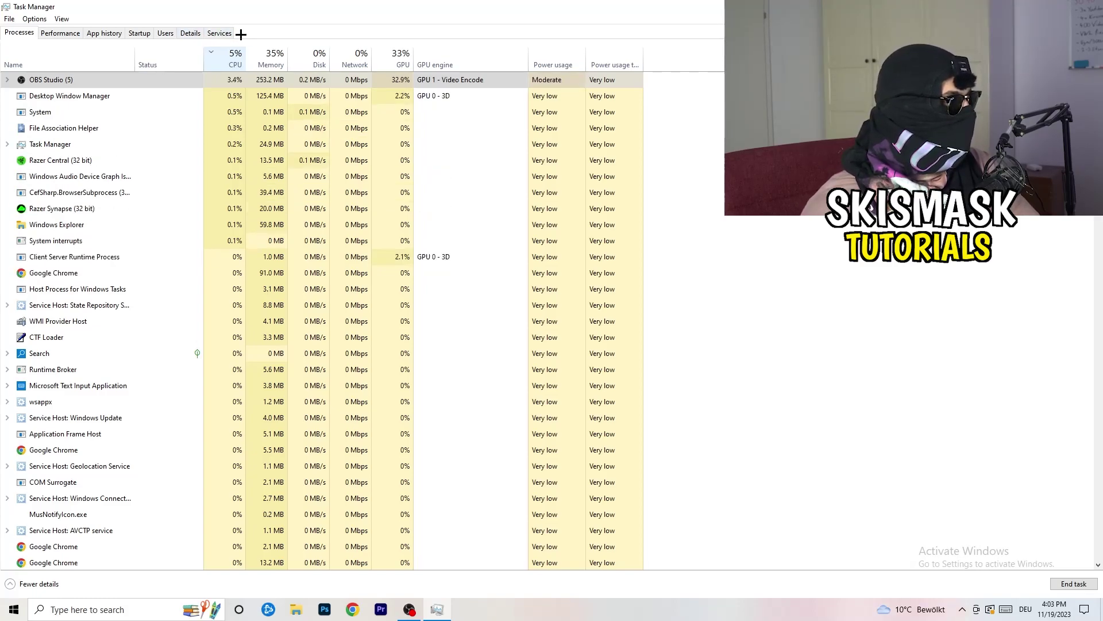
# Step: Find a Creative Cloud UI Helper process in the detailed process list and show its priority options
pyautogui.click(189, 31)
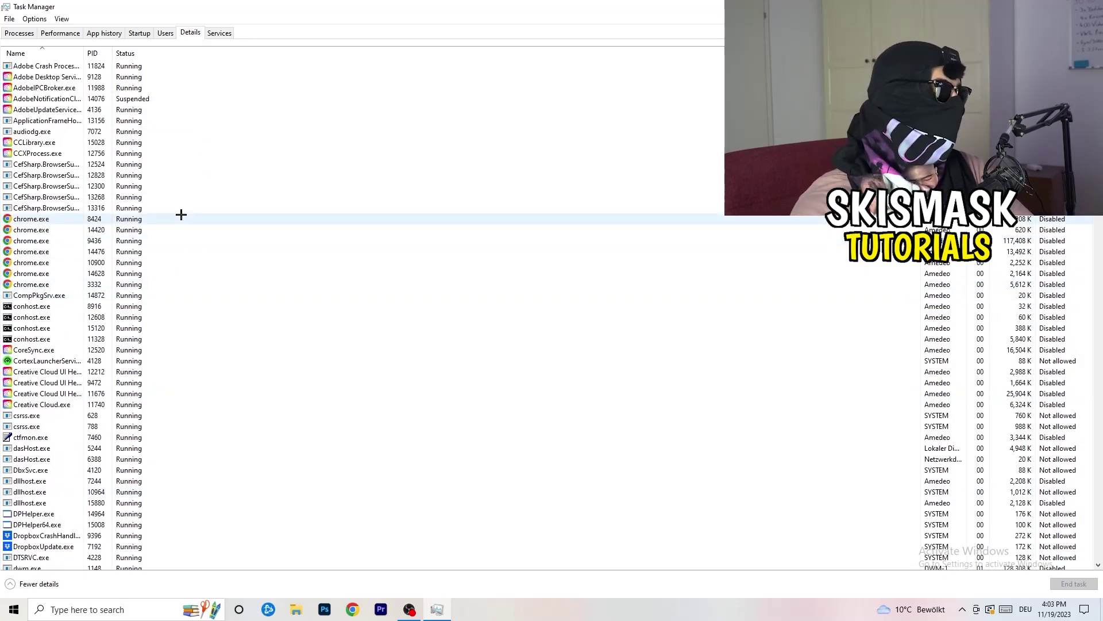
pyautogui.scroll(-3, 64, 316)
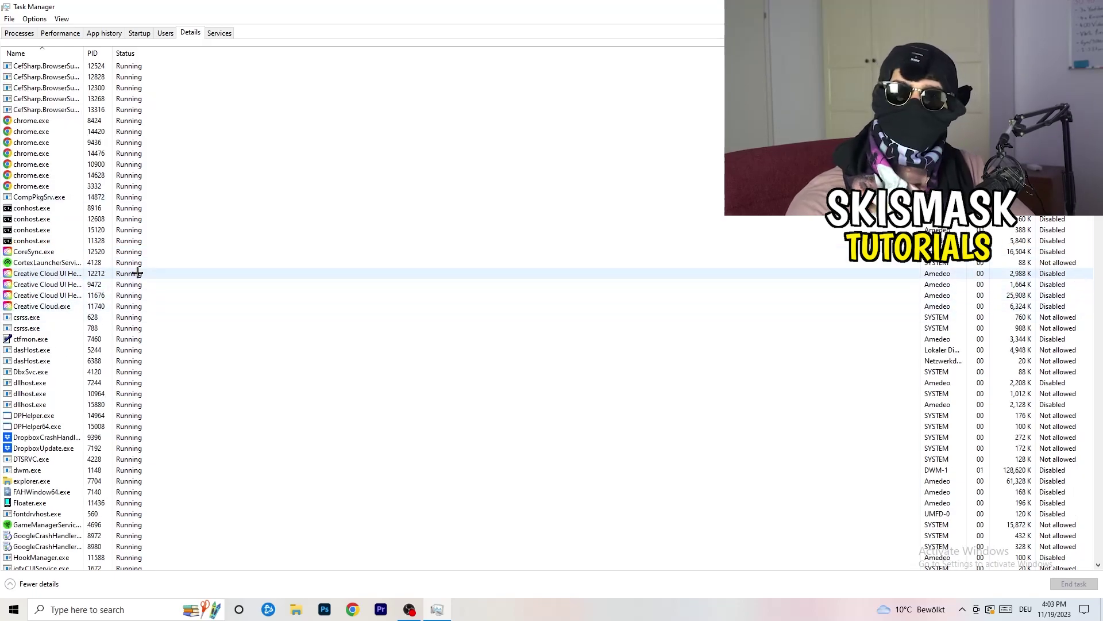
pyautogui.rightClick(46, 296)
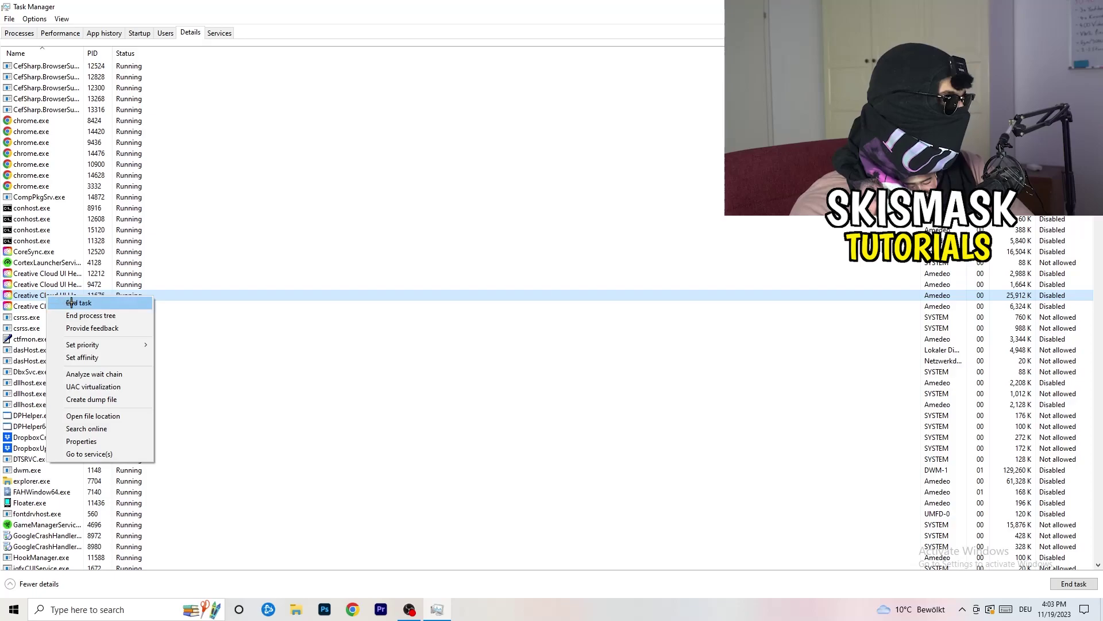
pyautogui.moveTo(92, 344)
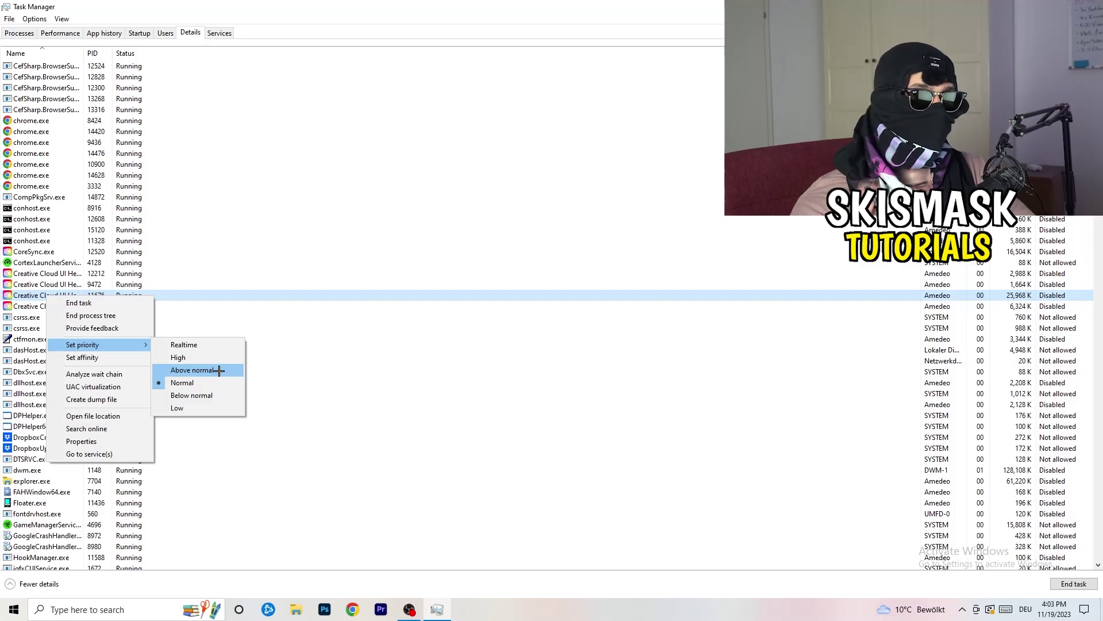
# Step: Review the startup programs in Task Manager and check the actions available for the DT_Startup entry
pyautogui.click(150, 36)
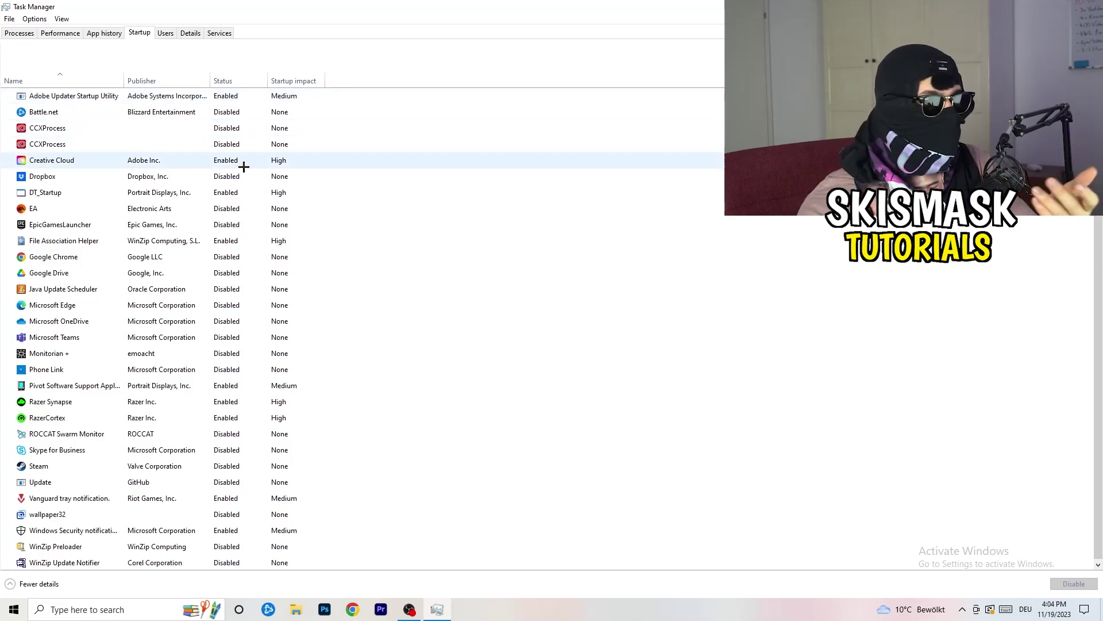
pyautogui.rightClick(253, 189)
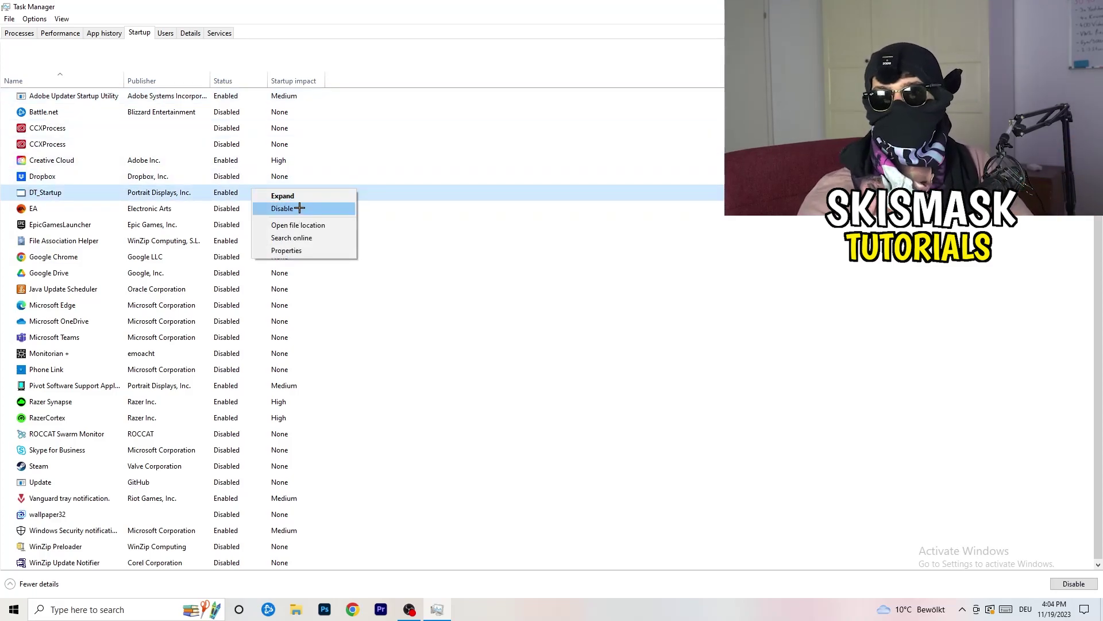
pyautogui.press('Escape')
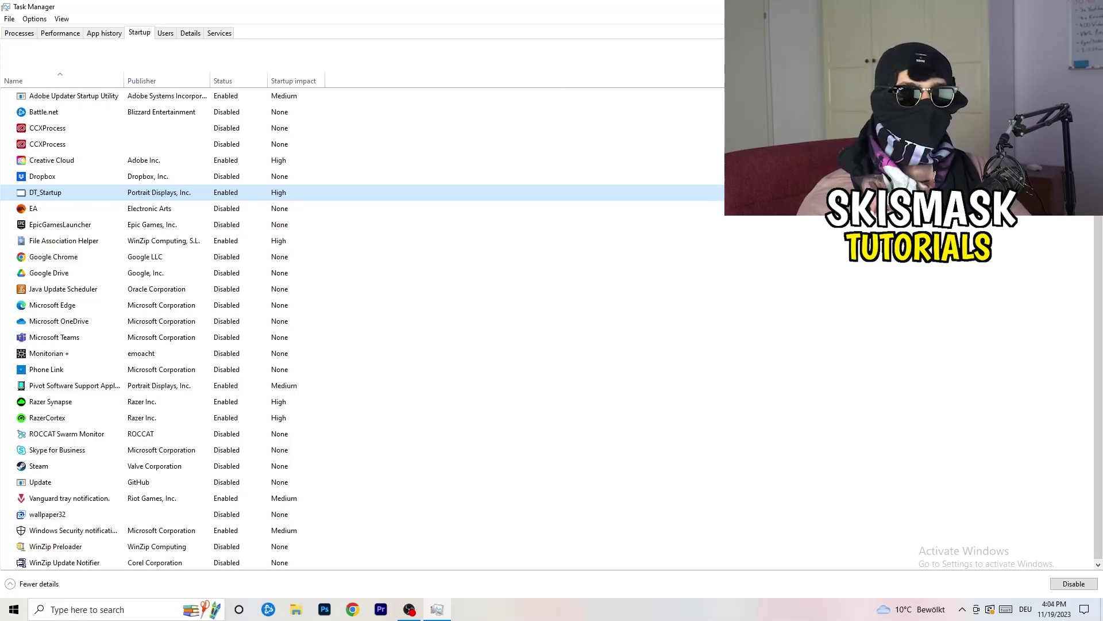
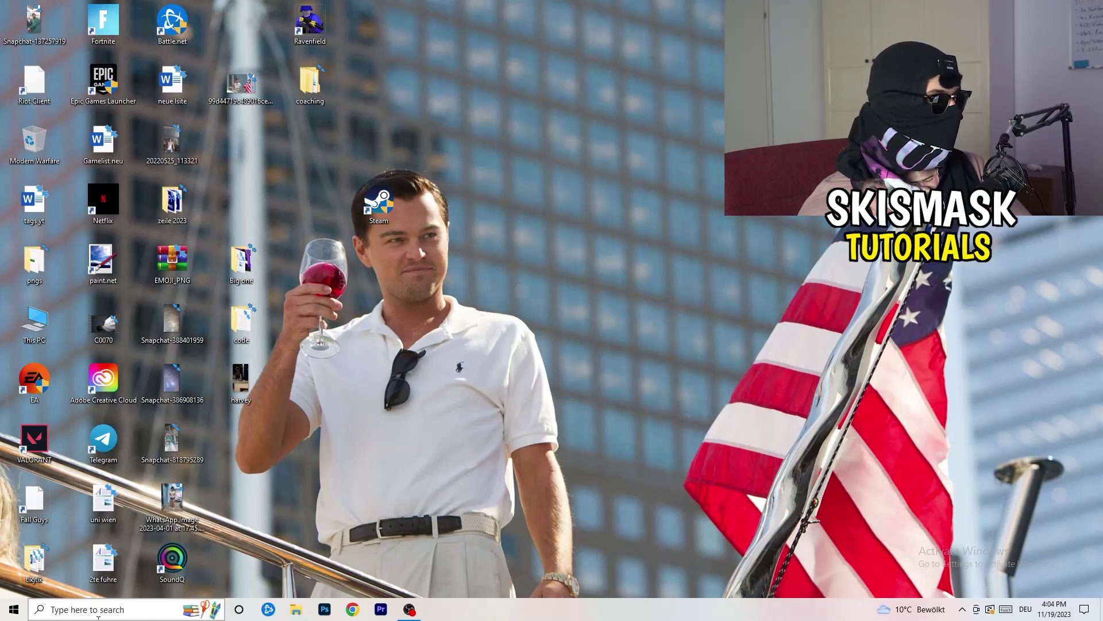
# Step: Open the Windows display settings and review the scaling, resolution and multiple-display options
pyautogui.click(6, 615)
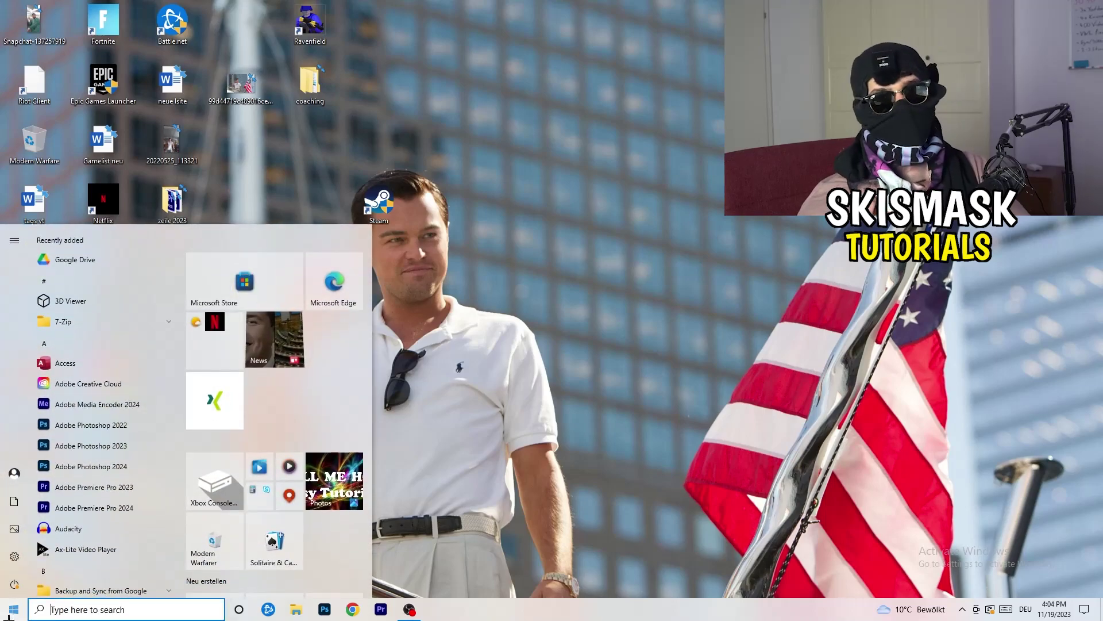
pyautogui.click(14, 557)
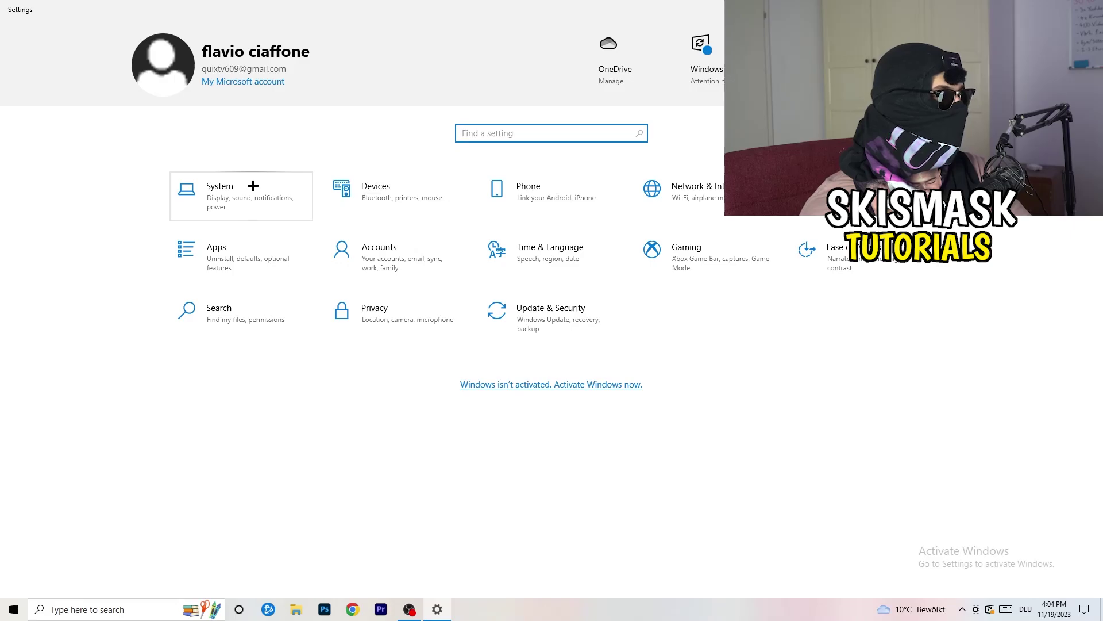
pyautogui.click(260, 186)
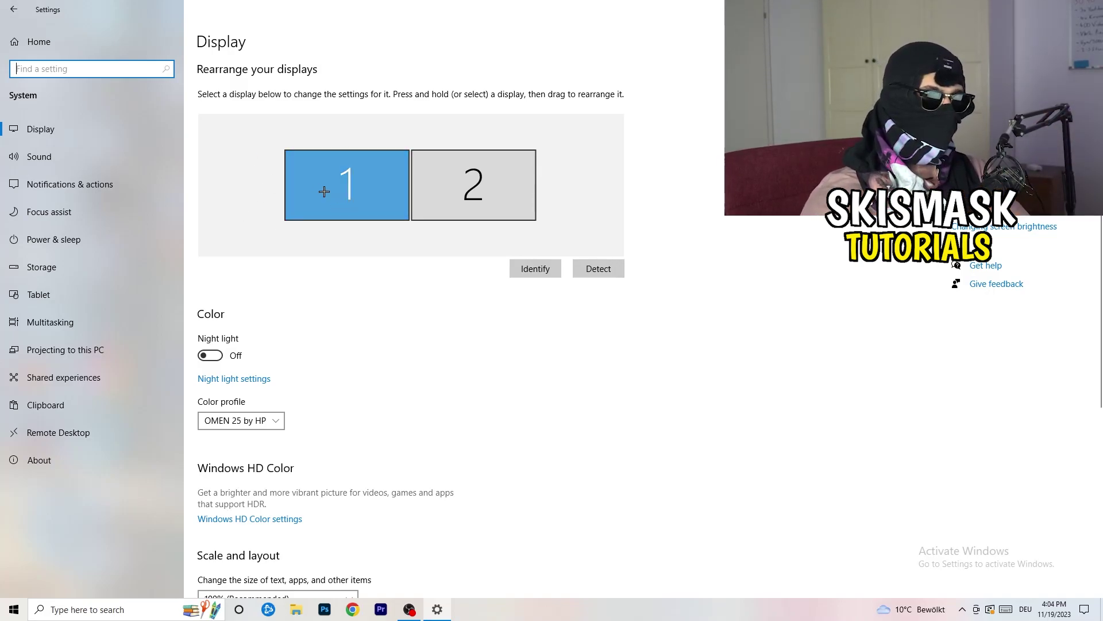
pyautogui.scroll(-1, 401, 209)
pyautogui.scroll(-4, 401, 210)
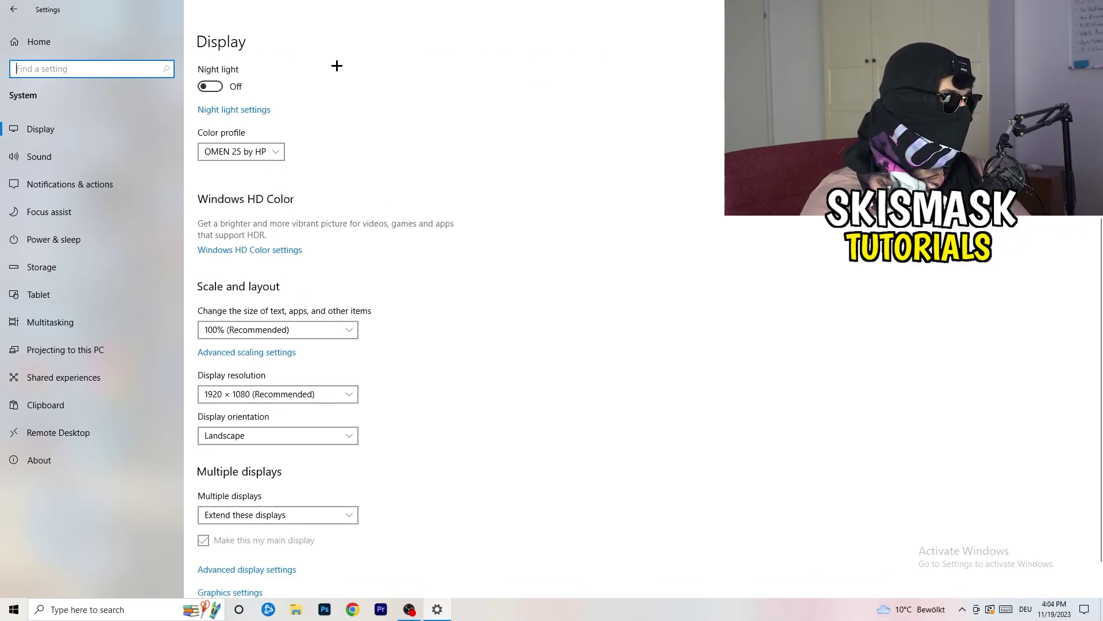
pyautogui.click(316, 336)
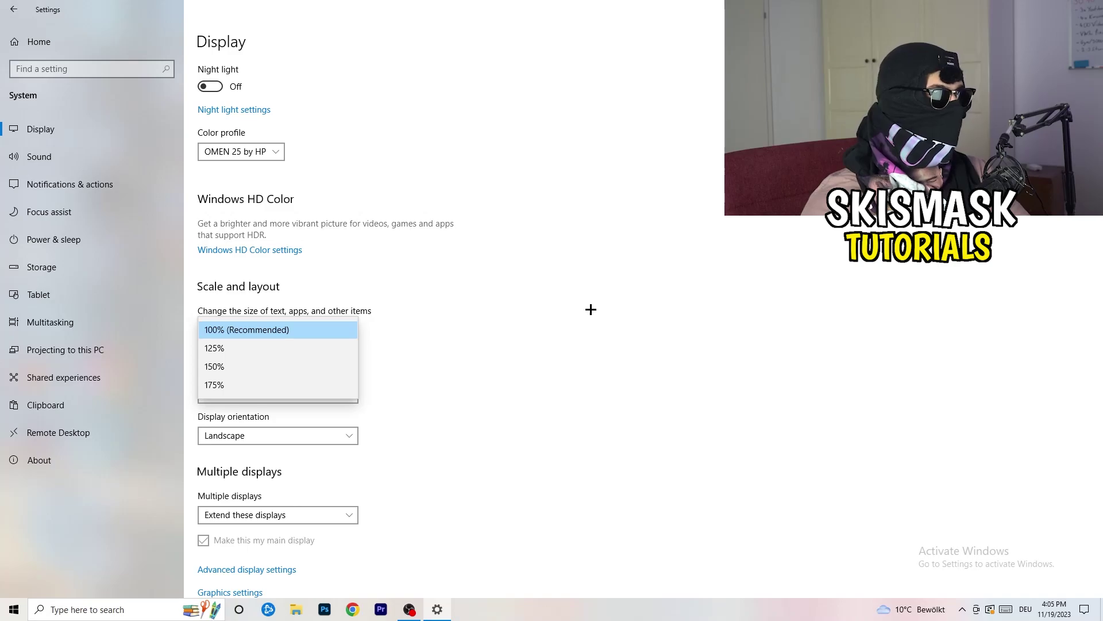
pyautogui.scroll(-2, 468, 316)
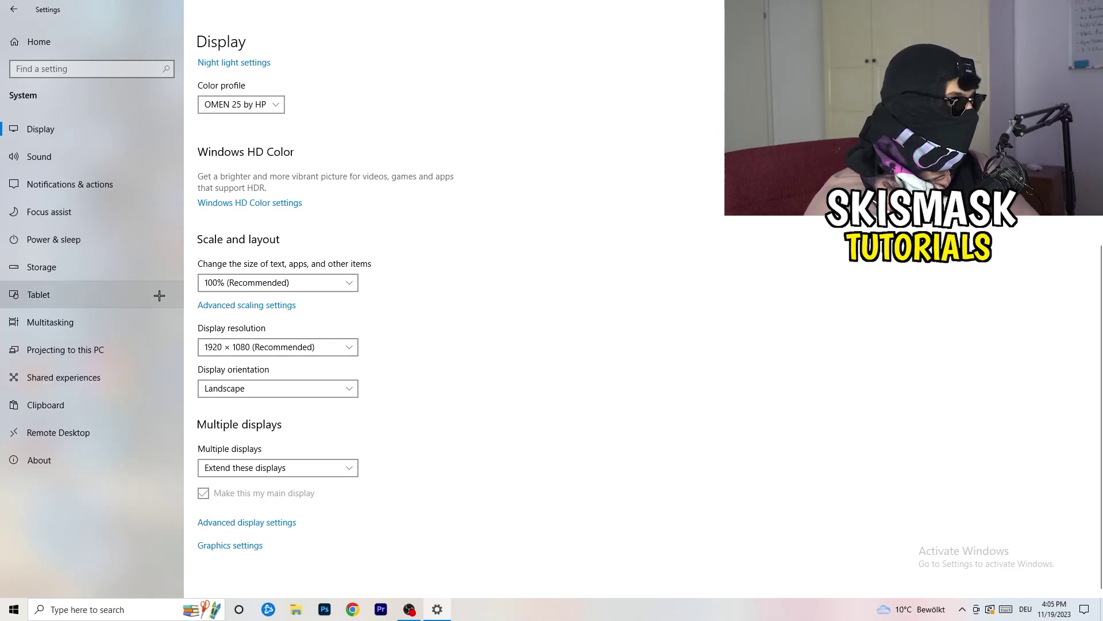
# Step: Review the available power plans, including the additional ones, from the Power & sleep settings
pyautogui.click(85, 243)
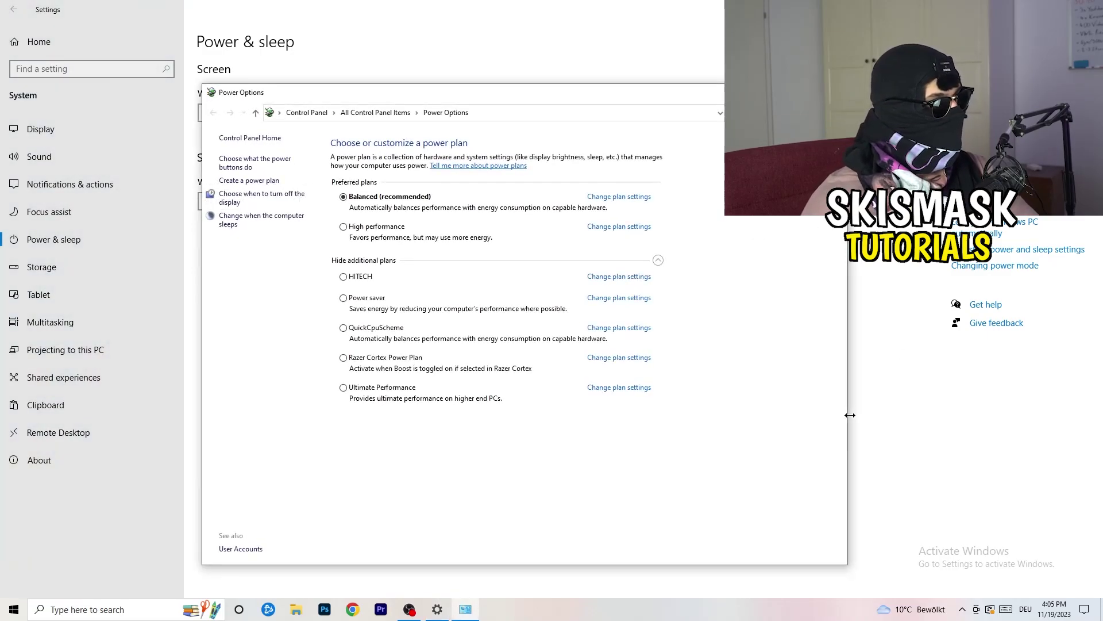
pyautogui.click(658, 260)
pyautogui.click(658, 260)
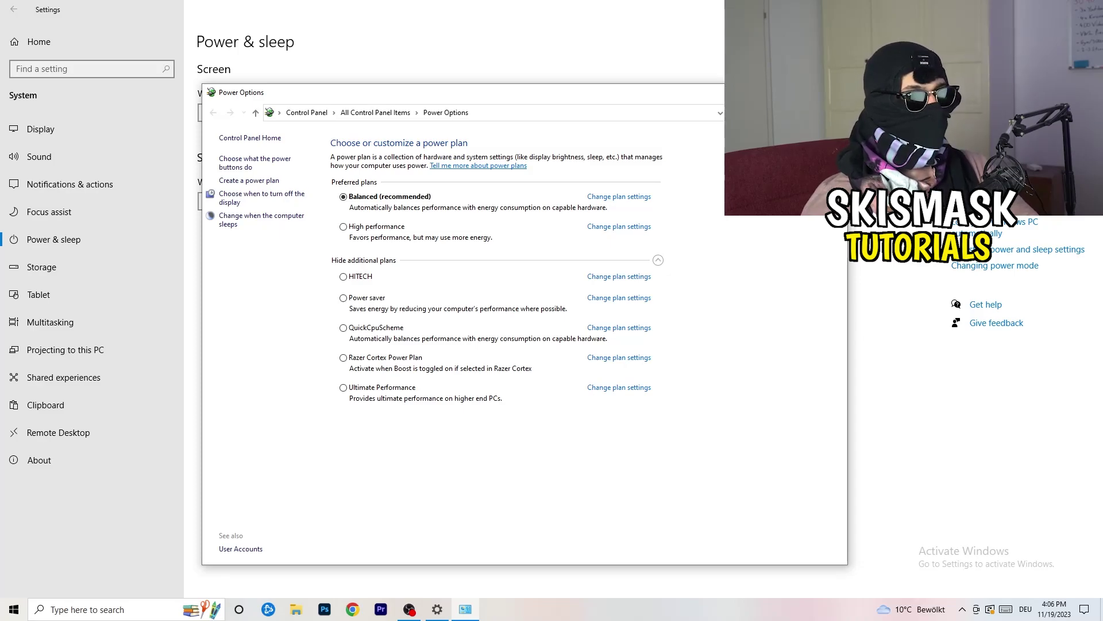
pyautogui.hotkey('alt', 'F4')
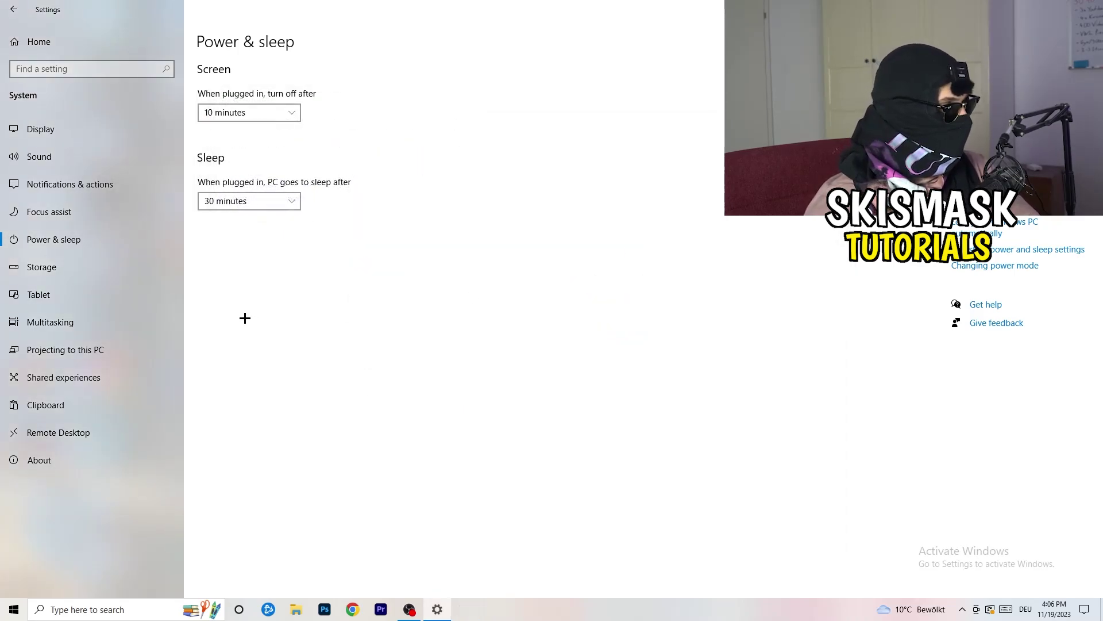
# Step: Configure Storage Sense to run every week and enable deleting temporary files that apps aren't using
pyautogui.click(75, 275)
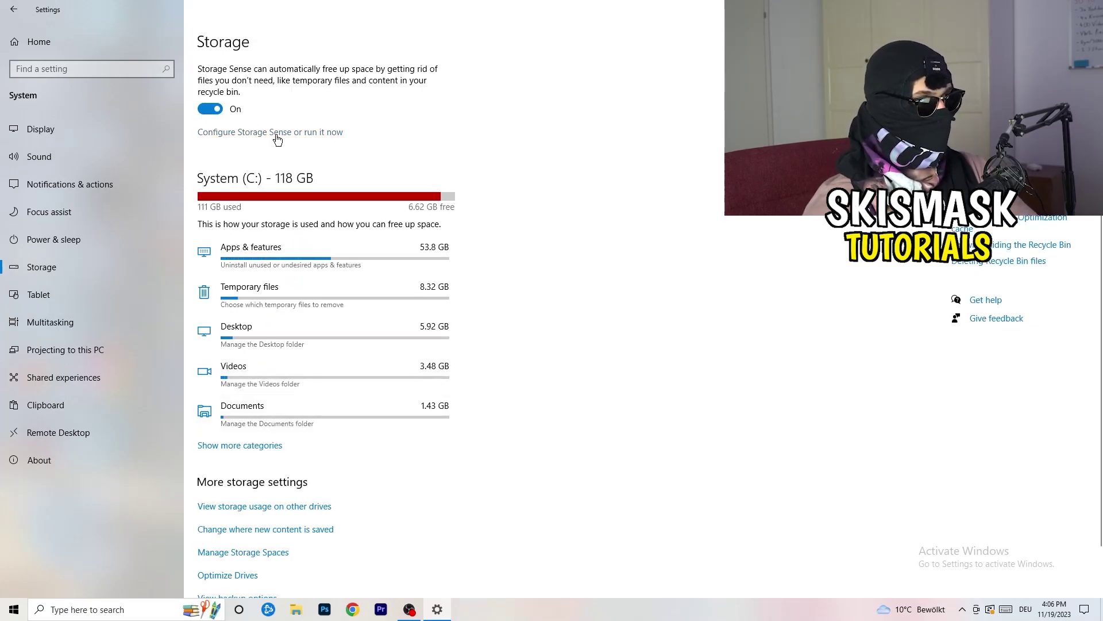
pyautogui.click(277, 133)
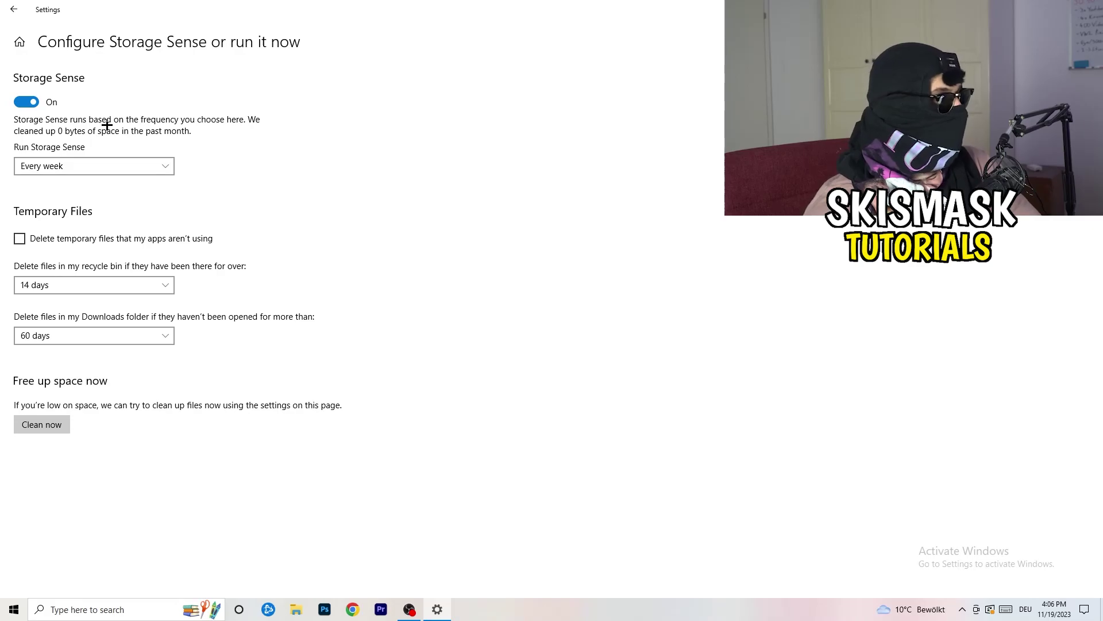
pyautogui.click(138, 166)
pyautogui.click(140, 167)
pyautogui.click(68, 240)
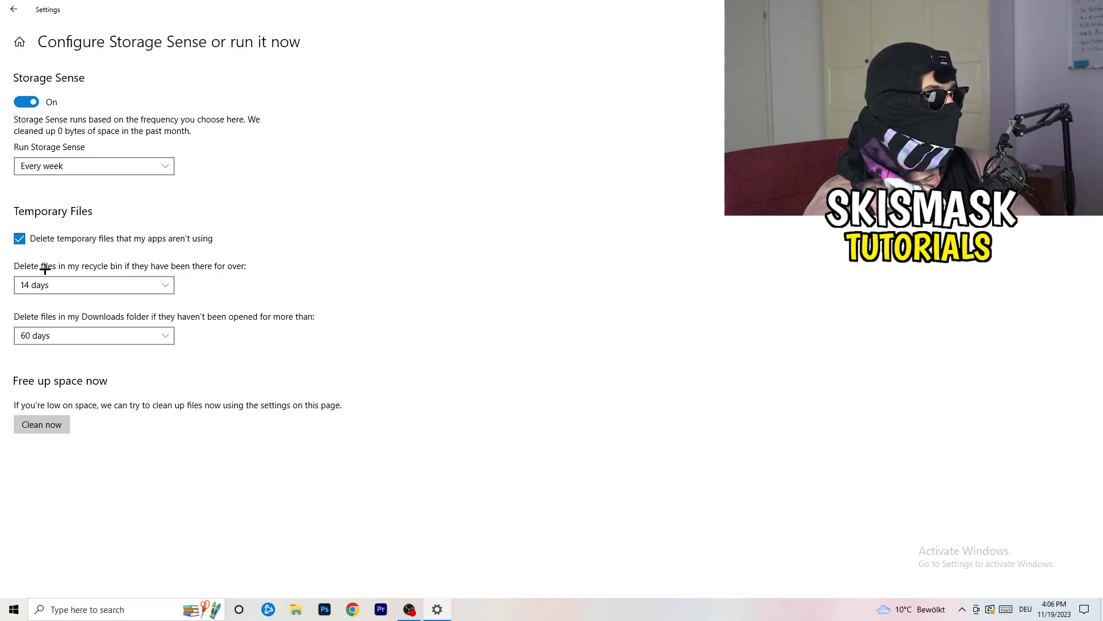
# Step: Review the retention period options for deleting recycle bin files and unopened Downloads folder files in Storage Sense
pyautogui.click(84, 285)
pyautogui.click(379, 227)
pyautogui.click(173, 285)
pyautogui.click(443, 226)
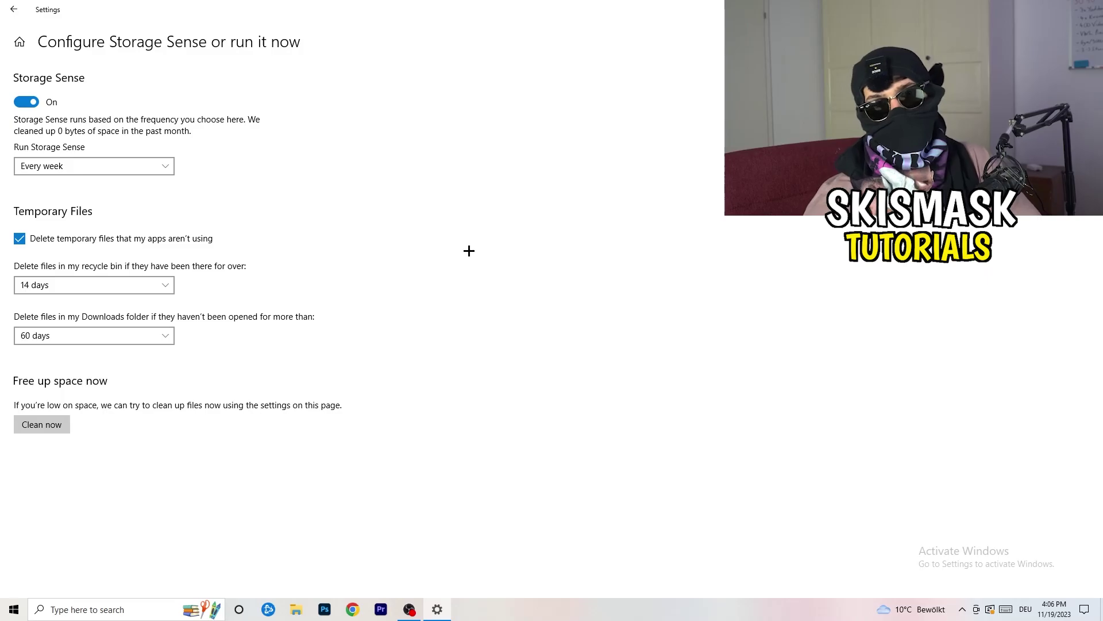
pyautogui.click(101, 336)
pyautogui.click(433, 269)
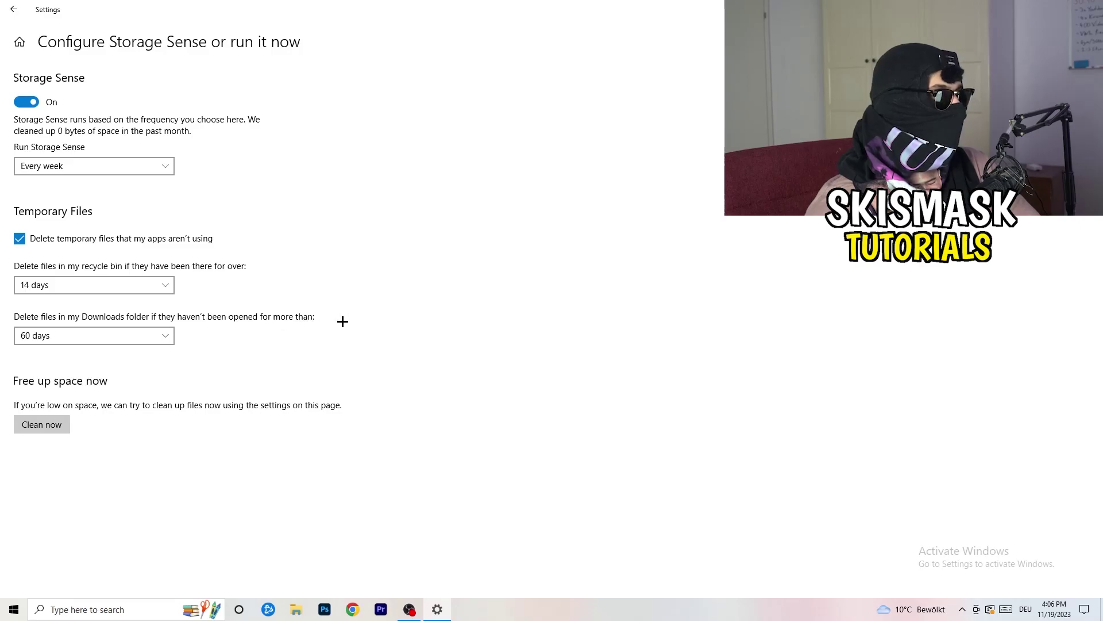
pyautogui.click(112, 344)
pyautogui.click(542, 280)
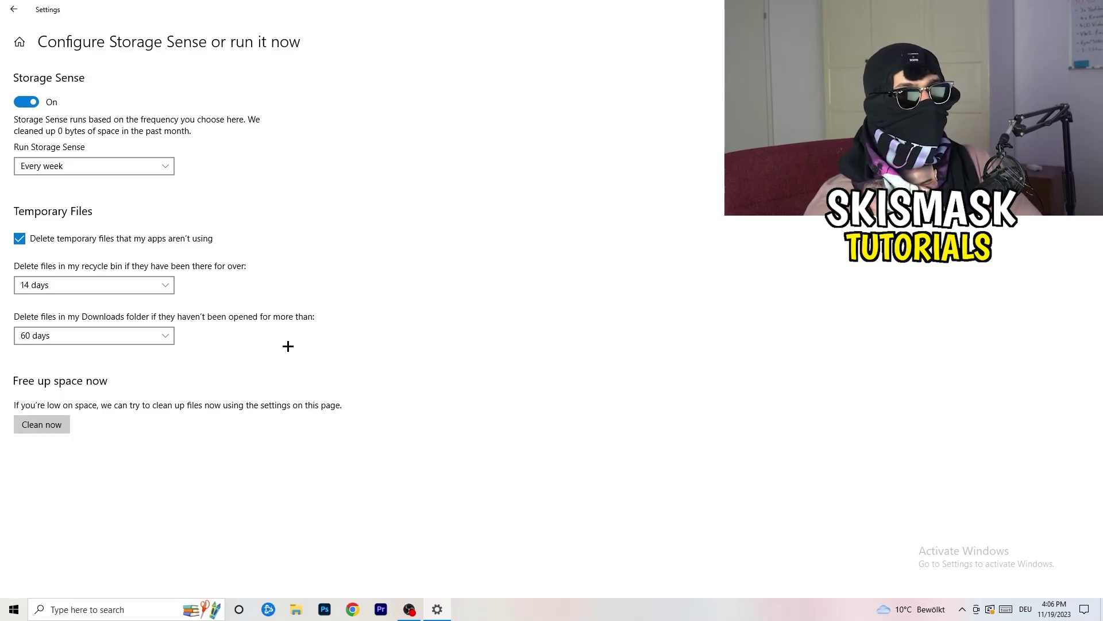
# Step: Check the Windows Update status under Update & Security, and close Settings
pyautogui.click(13, 10)
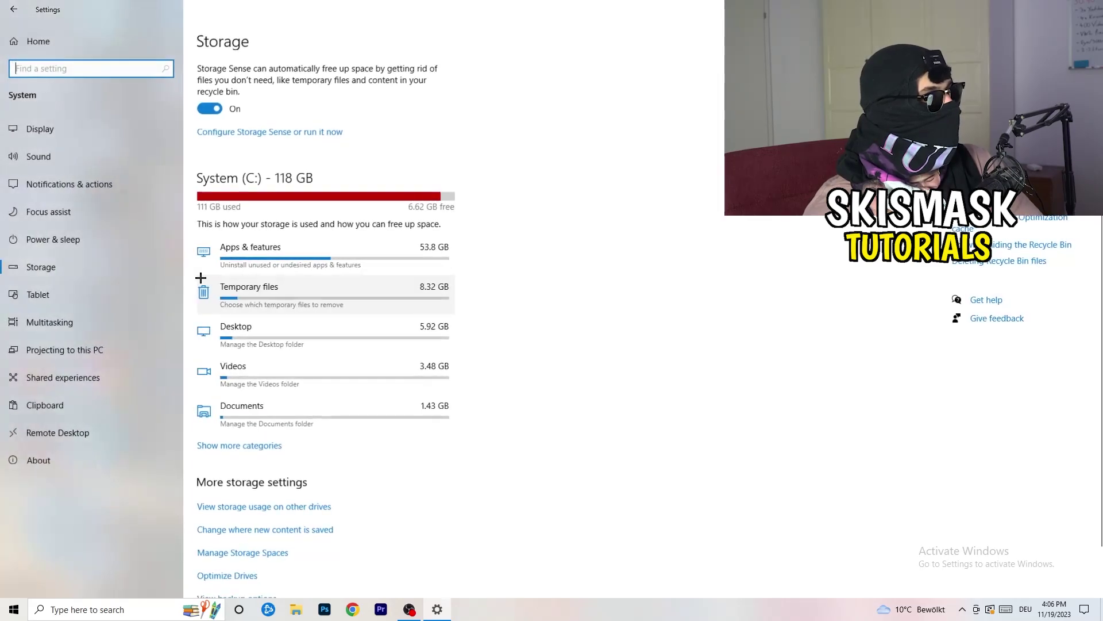
pyautogui.click(14, 9)
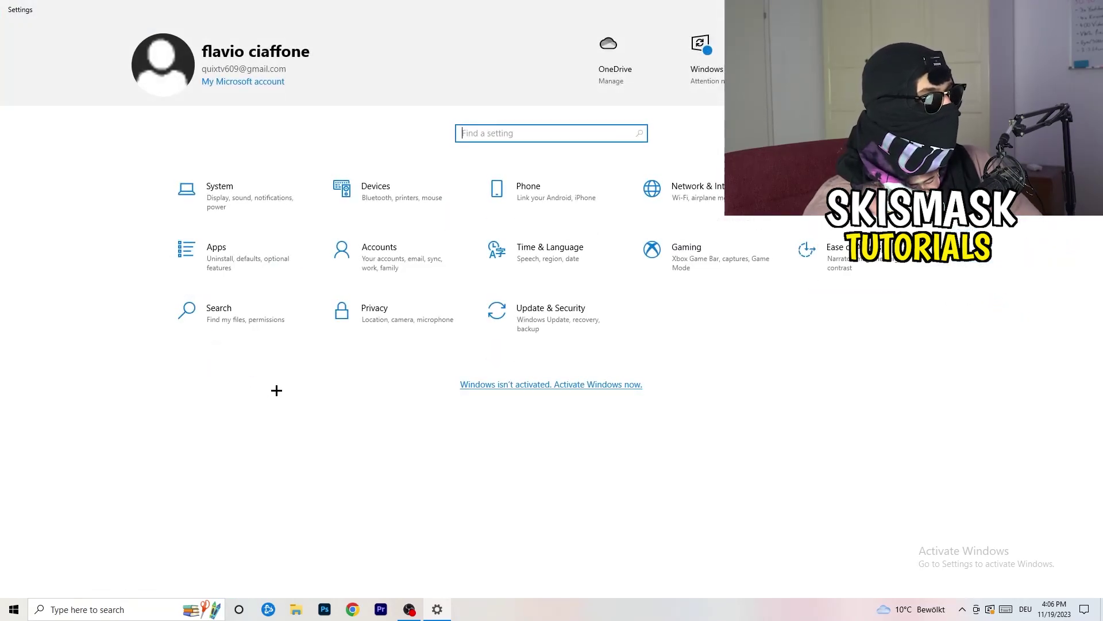
pyautogui.click(544, 324)
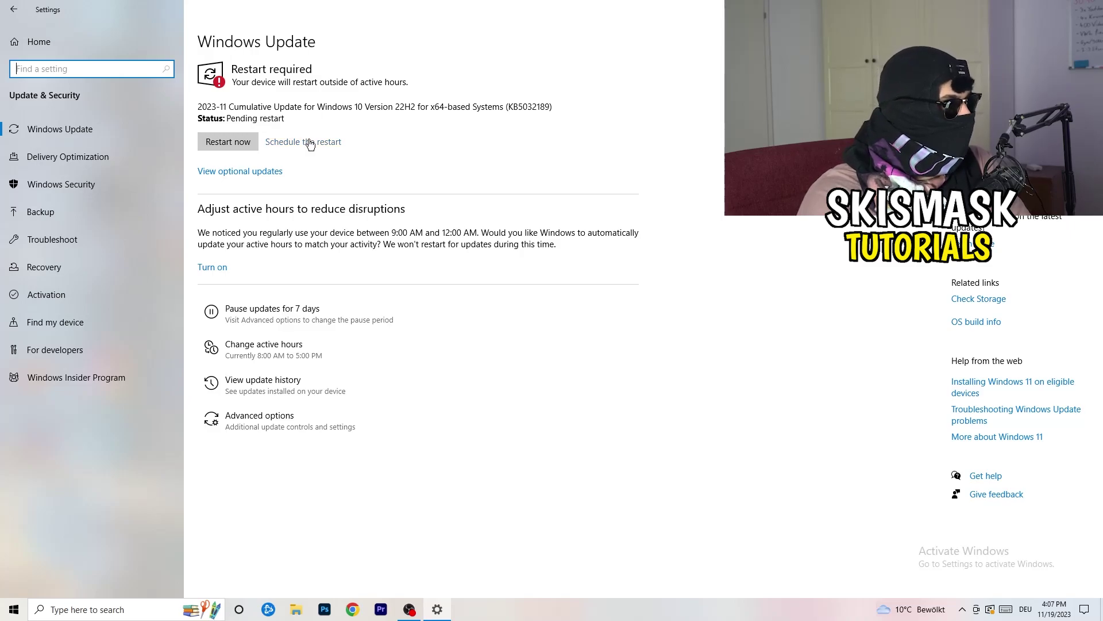
pyautogui.hotkey('alt', 'F4')
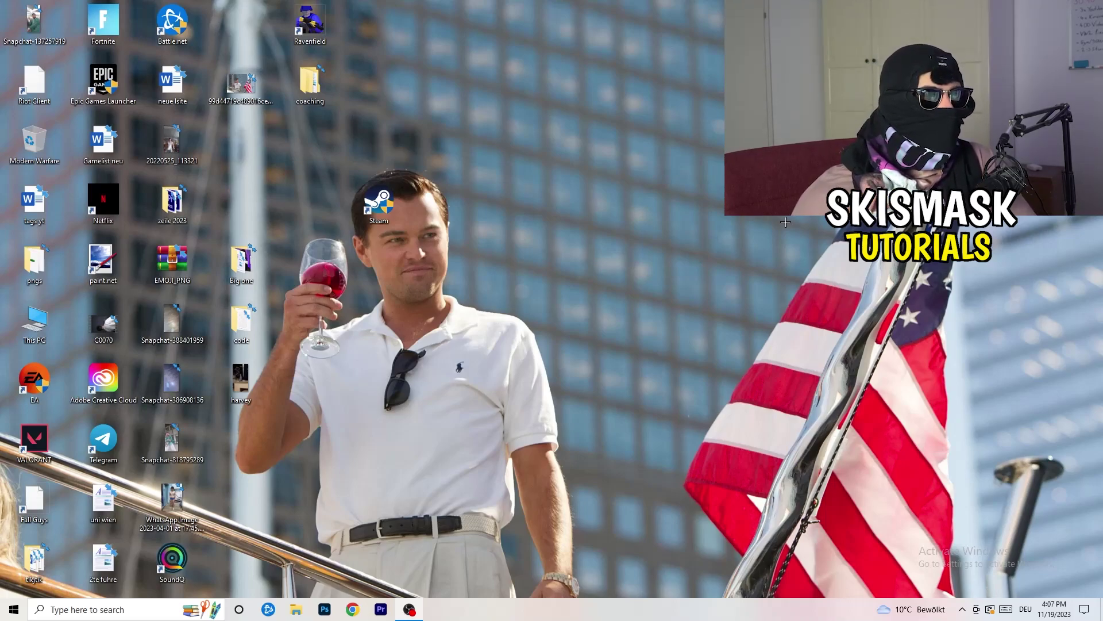
# Step: Open the NVIDIA Control Panel from the desktop and check the native 1920 × 1080 entry among the display resolutions
pyautogui.rightClick(668, 242)
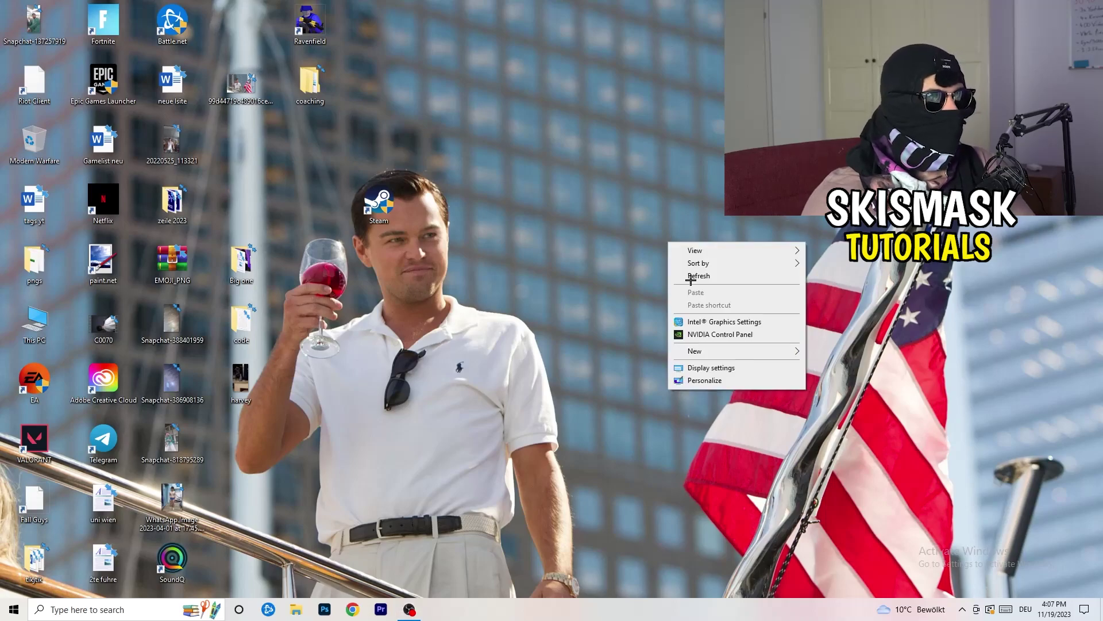
pyautogui.click(736, 335)
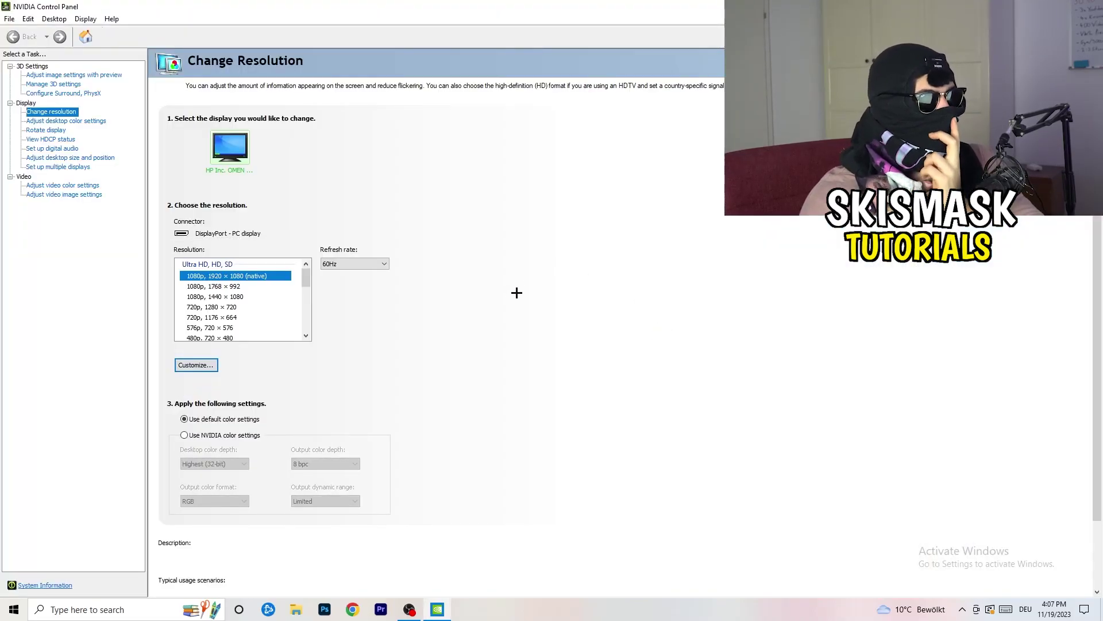
pyautogui.click(261, 278)
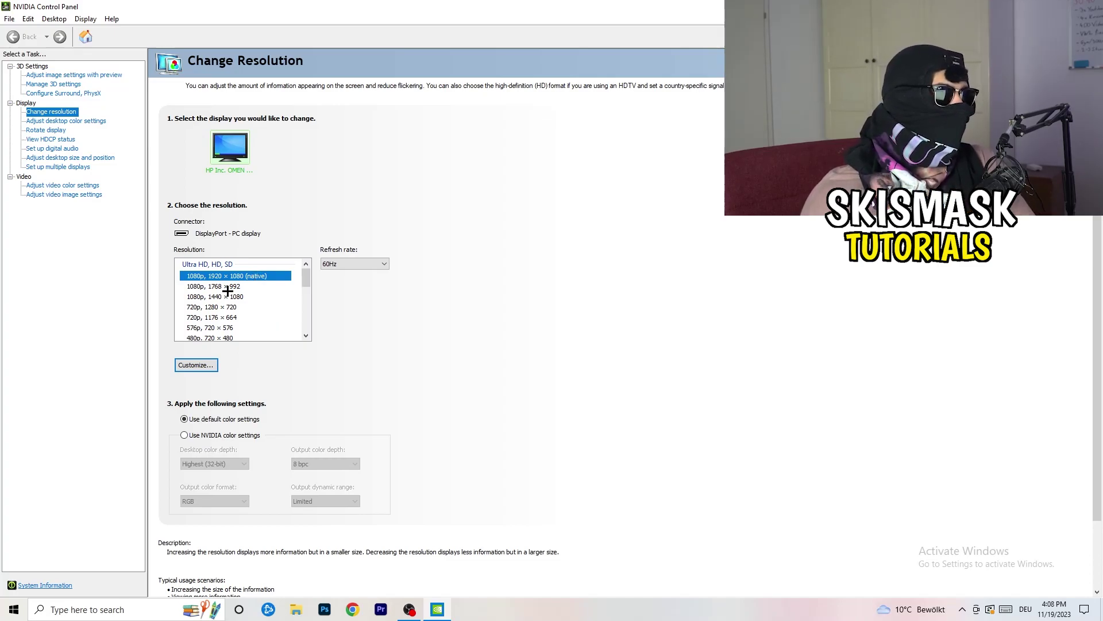
# Step: Review the 3D image preference options on the Adjust Image Settings with Preview page, and close the NVIDIA Control Panel
pyautogui.click(60, 76)
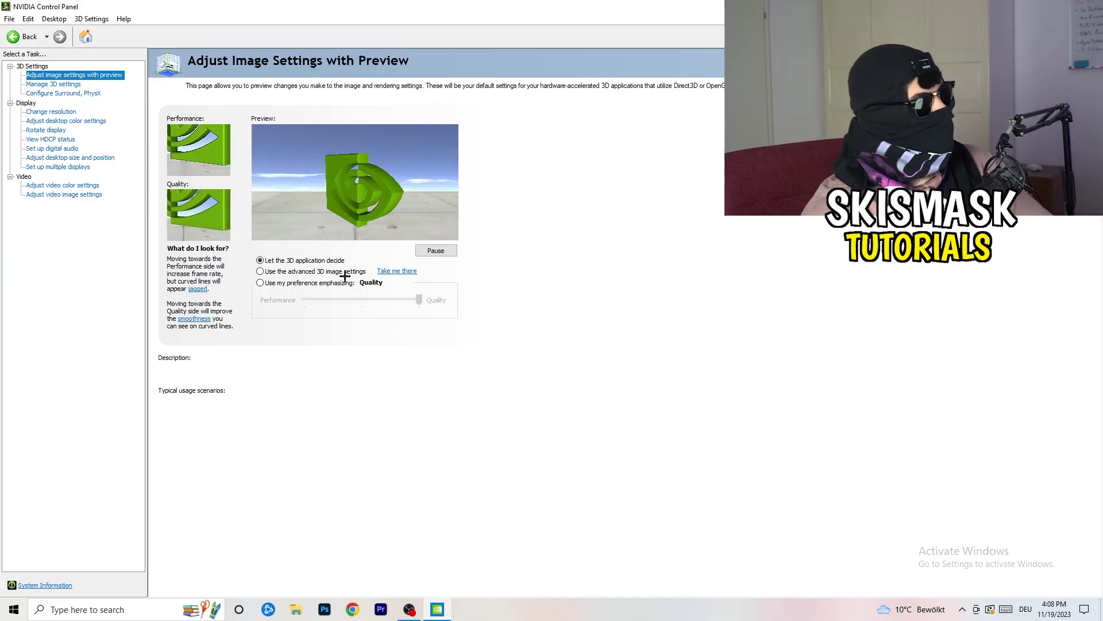
pyautogui.moveTo(345, 277)
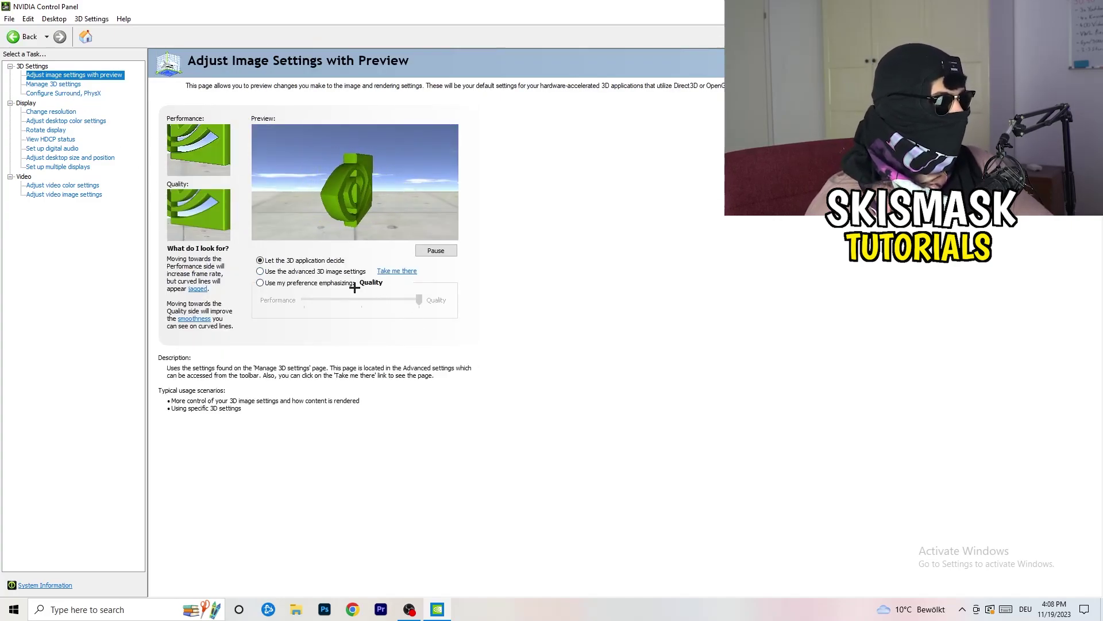
pyautogui.moveTo(276, 290)
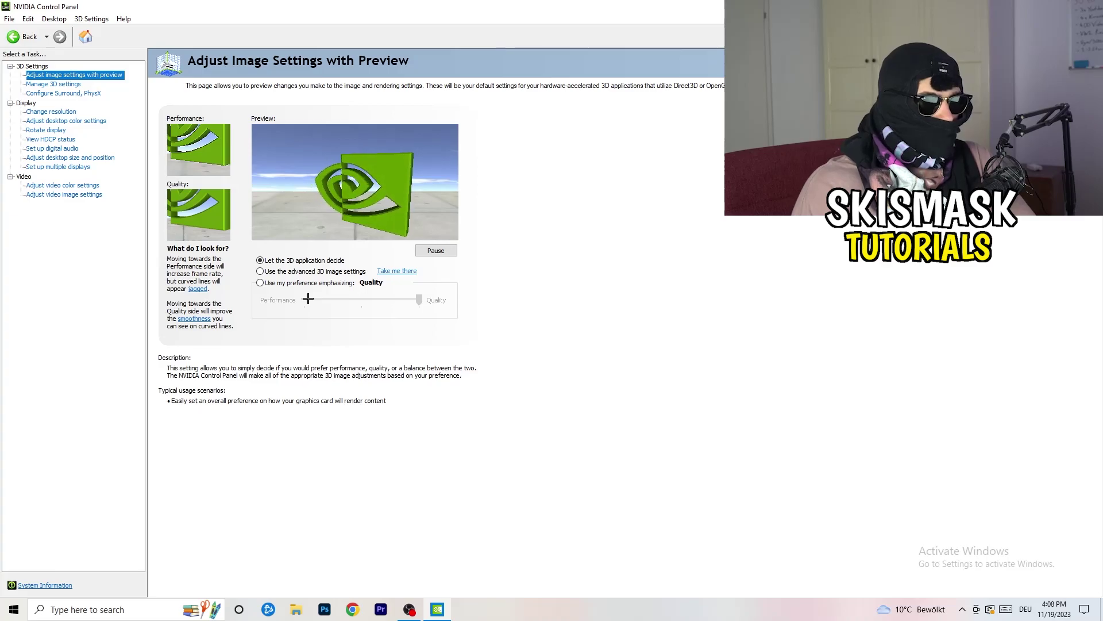
pyautogui.hotkey('alt', 'F4')
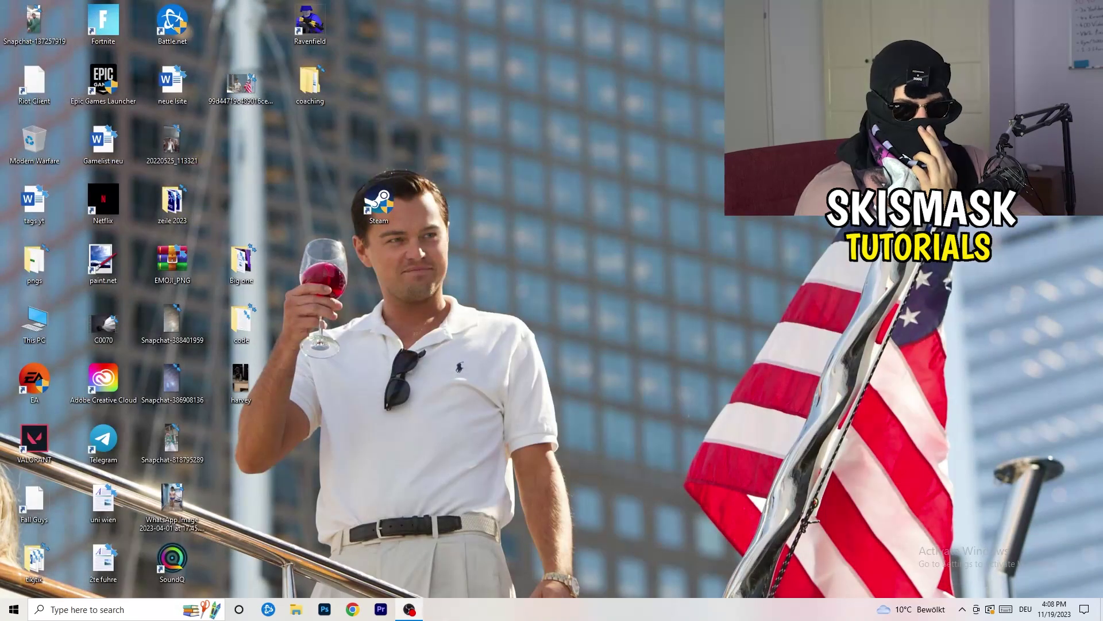